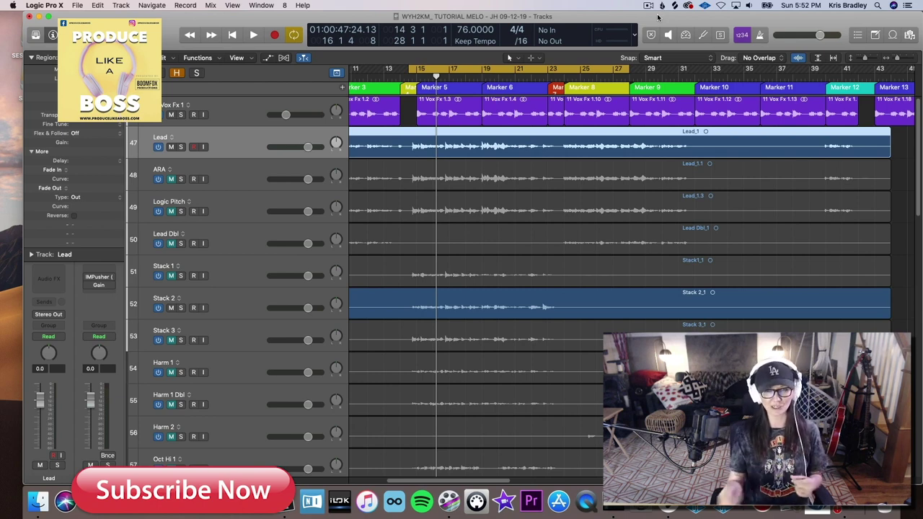
# - Insert the Celemony Melodyne plug-in, the non-ARA version, as an audio effect on the Lead track
pyautogui.click(49, 278)
pyautogui.moveTo(72, 294)
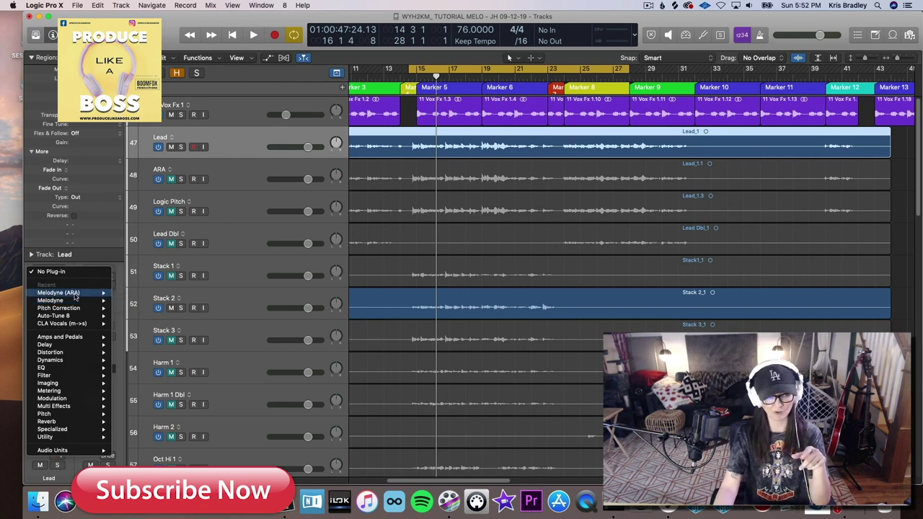
pyautogui.moveTo(96, 451)
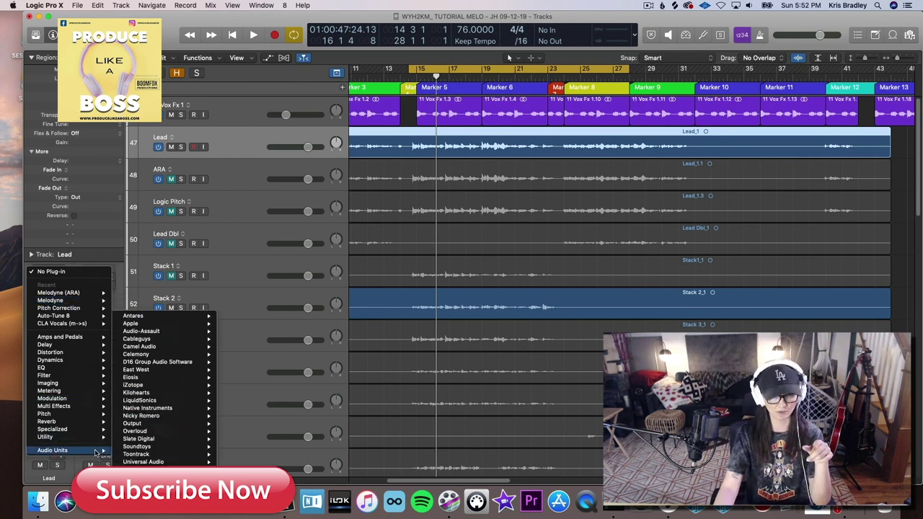
pyautogui.moveTo(186, 354)
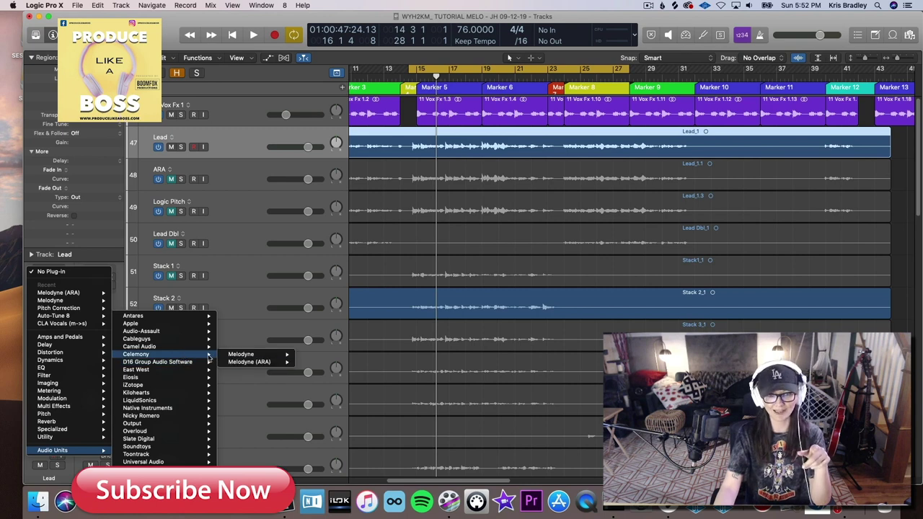
pyautogui.click(308, 350)
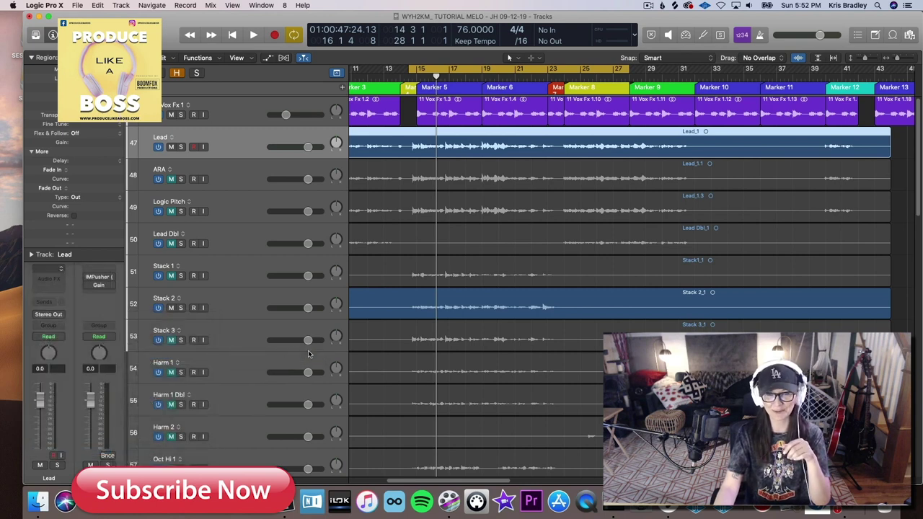
pyautogui.click(479, 211)
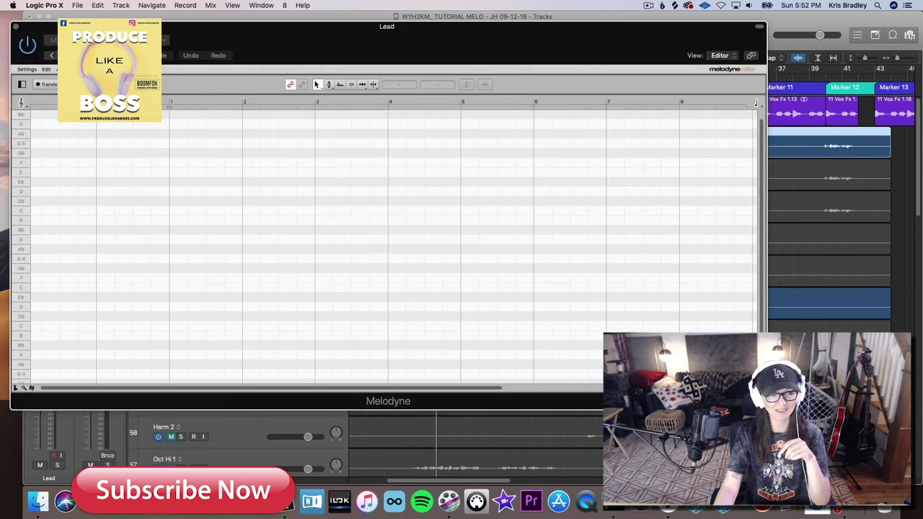
# - Transfer the Lead vocal into Melodyne by playing the song from bar 14 to about bar 19, moving the plug-in window as needed
pyautogui.moveTo(423, 45); pyautogui.dragTo(483, 190)
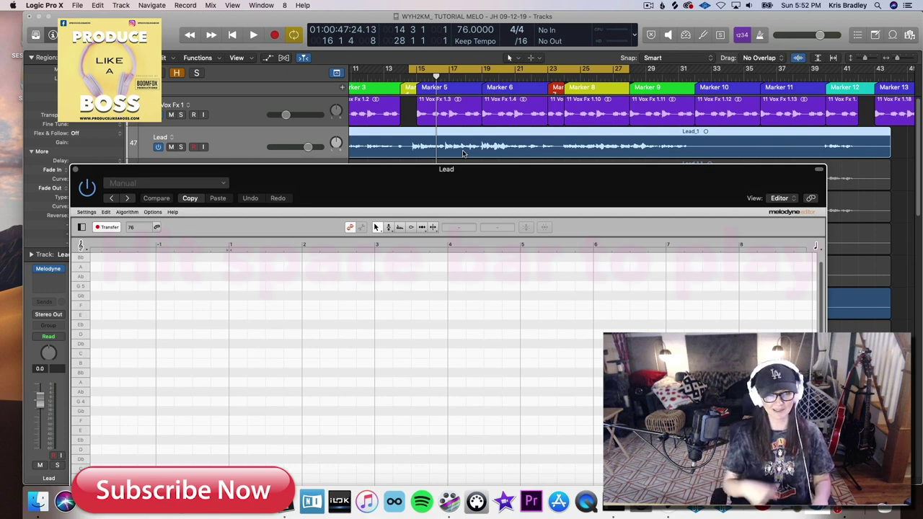
pyautogui.press('space')
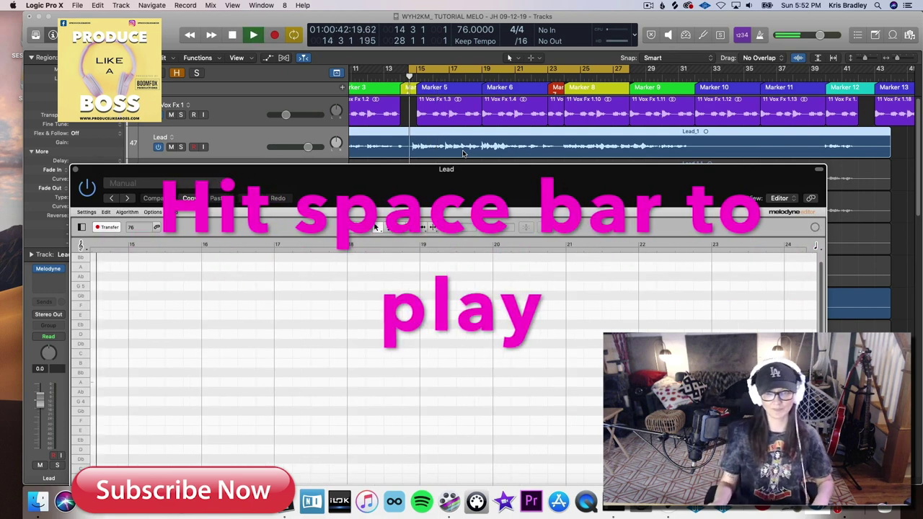
pyautogui.moveTo(427, 165); pyautogui.dragTo(423, 347)
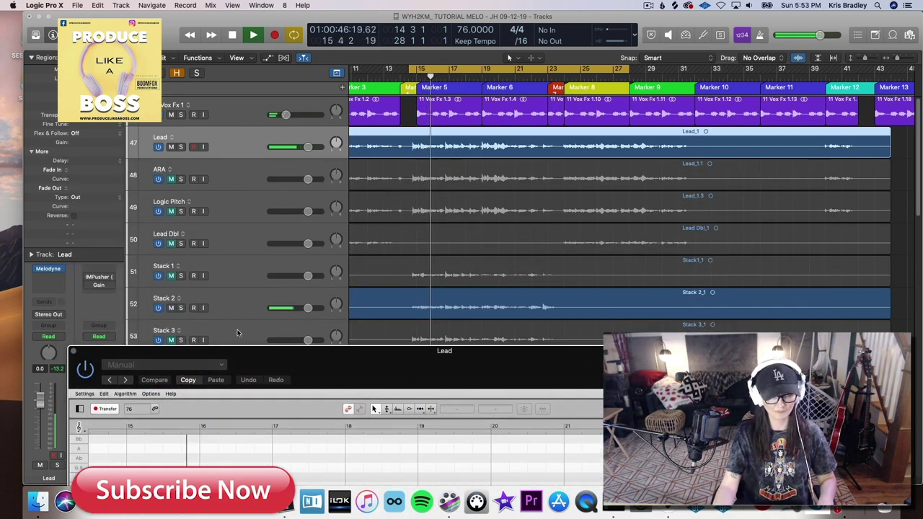
pyautogui.moveTo(370, 365); pyautogui.dragTo(387, 109)
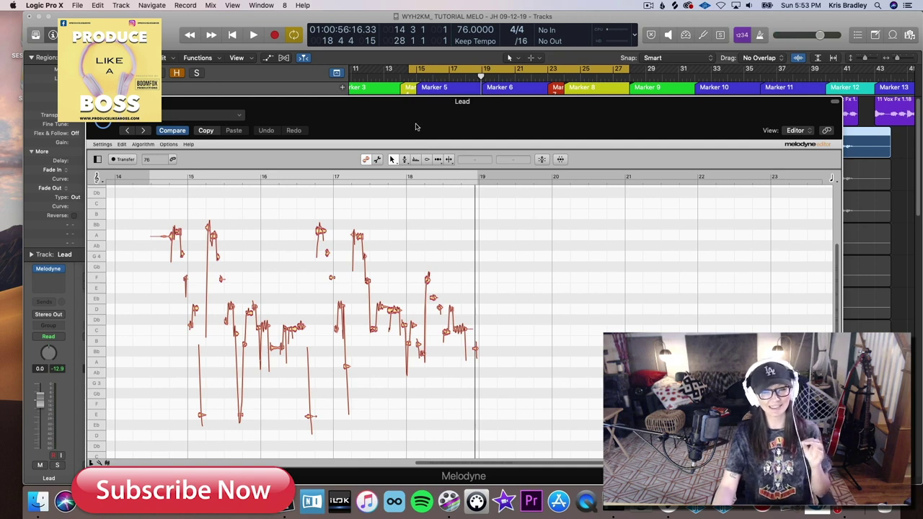
# - Close the Lead track's Melodyne window, then unmute the ARA track and mute the Lead track
pyautogui.click(94, 102)
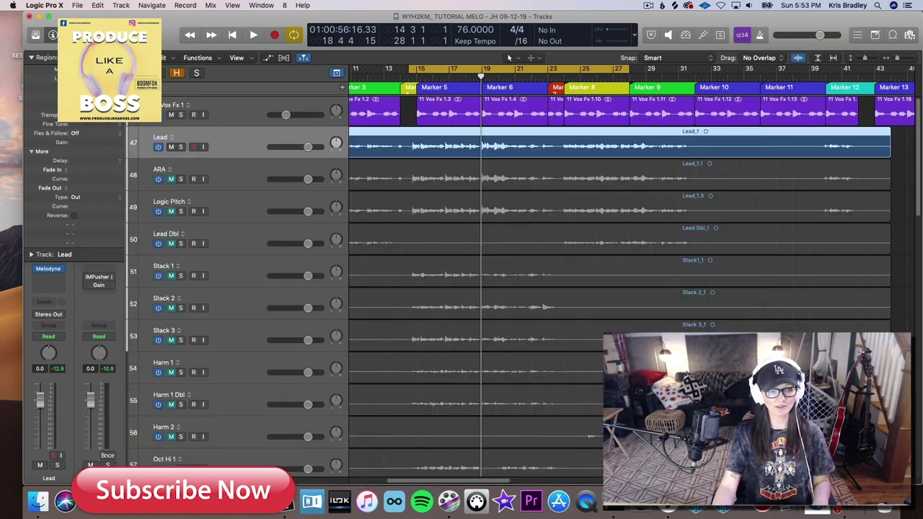
pyautogui.click(231, 174)
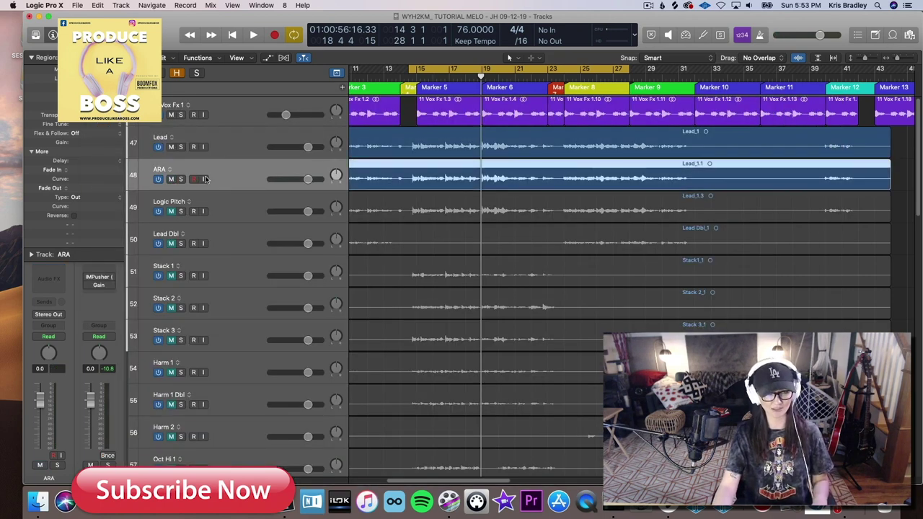
pyautogui.click(171, 147)
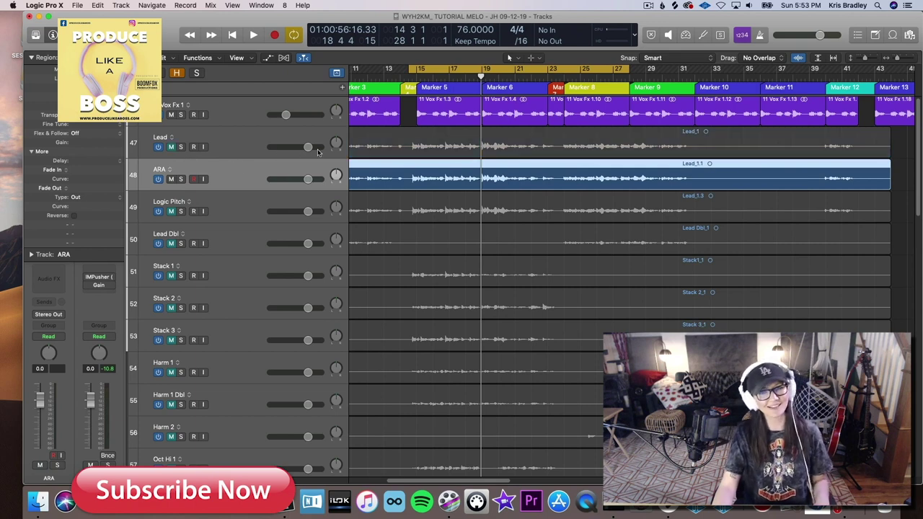
# - Insert Celemony Melodyne (ARA) as a mono effect on the ARA track, look over the analysed notes and close its window
pyautogui.click(60, 272)
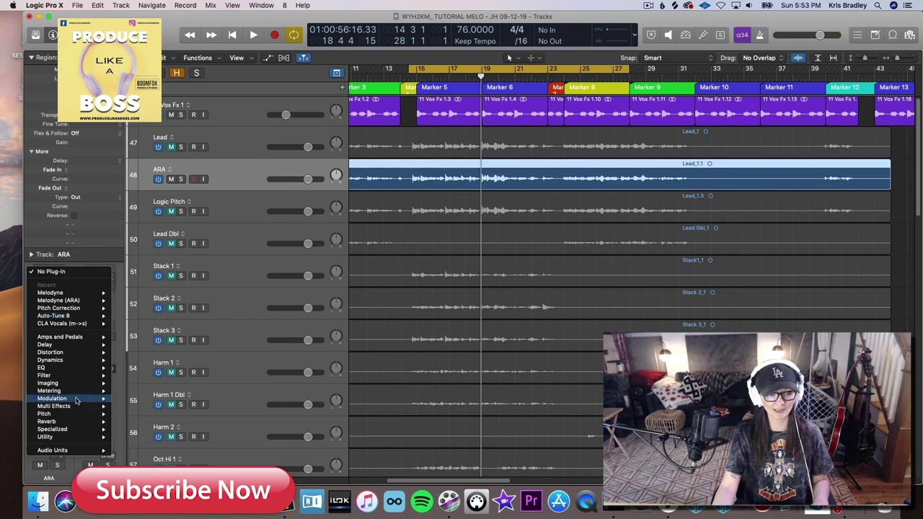
pyautogui.moveTo(75, 450)
pyautogui.moveTo(125, 456)
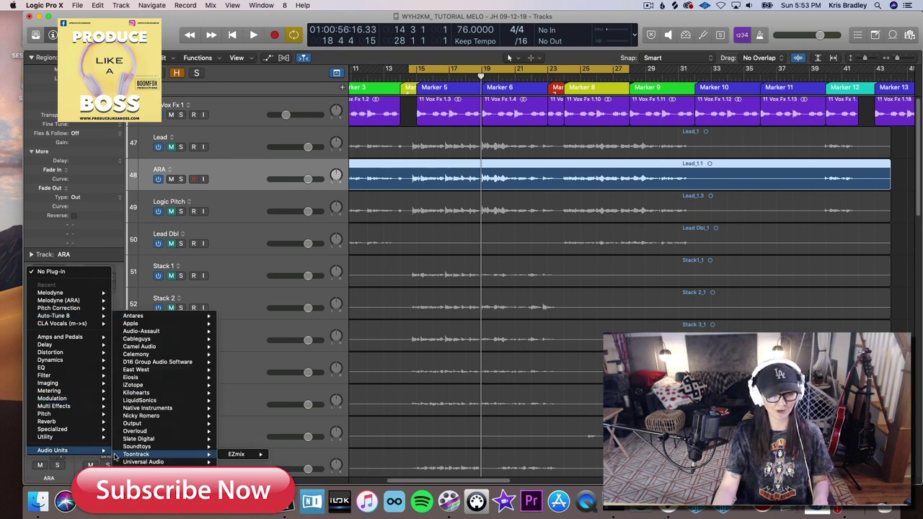
pyautogui.moveTo(170, 373)
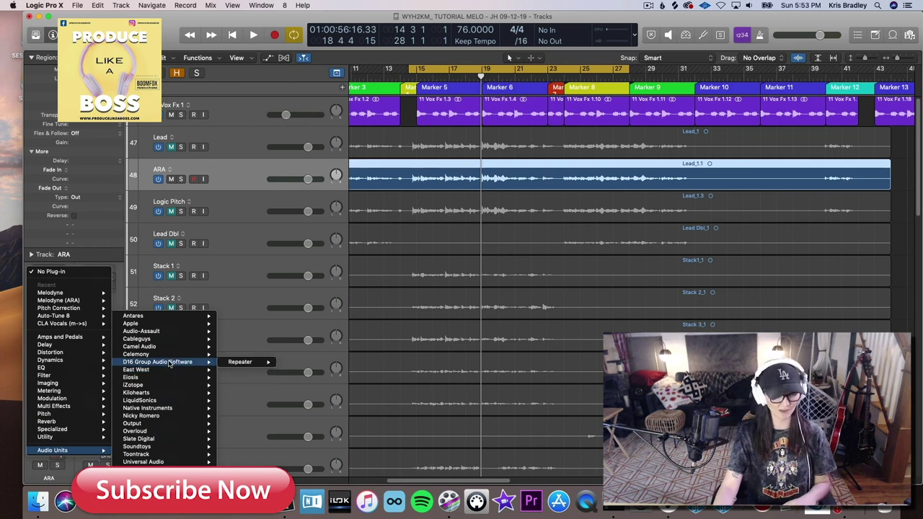
pyautogui.moveTo(168, 358)
pyautogui.moveTo(287, 362)
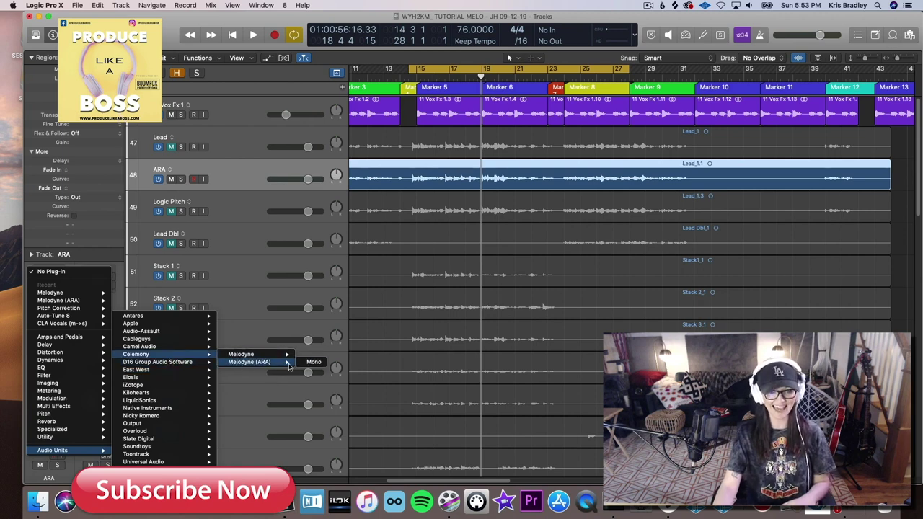
pyautogui.click(307, 363)
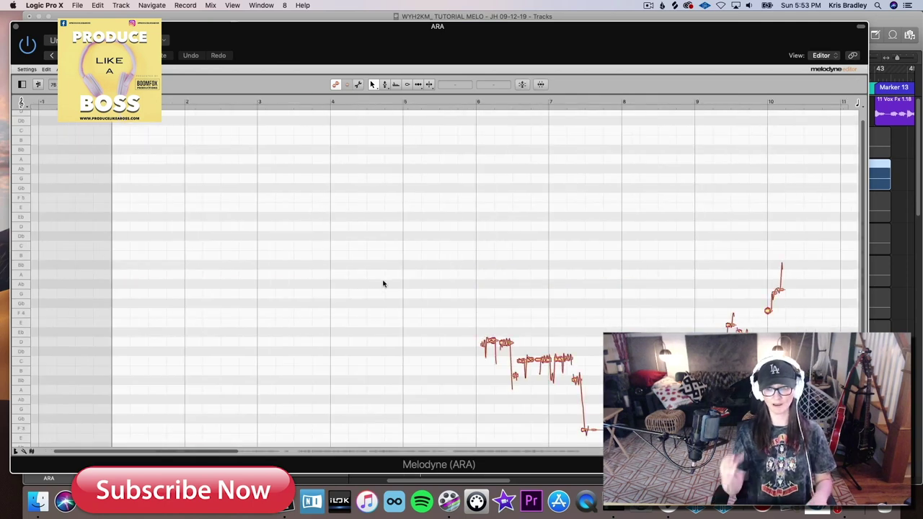
pyautogui.hscroll(10, 383, 283)
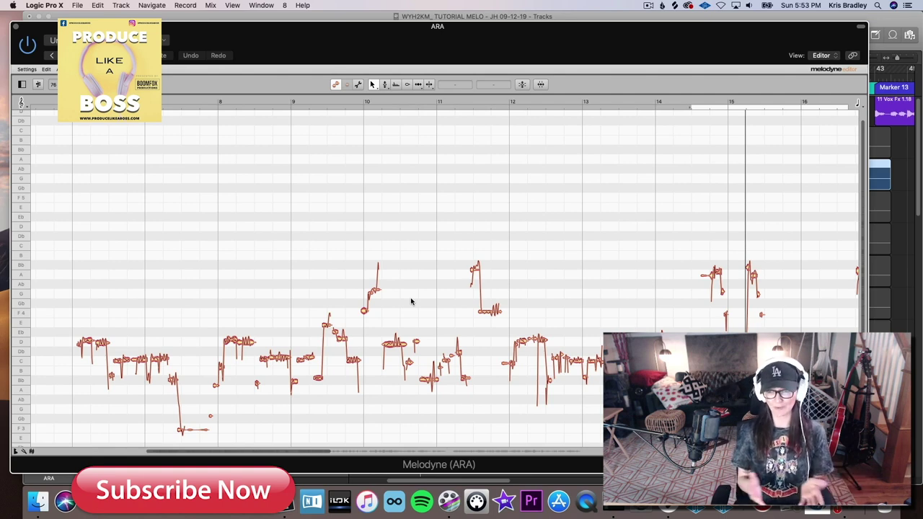
pyautogui.click(17, 27)
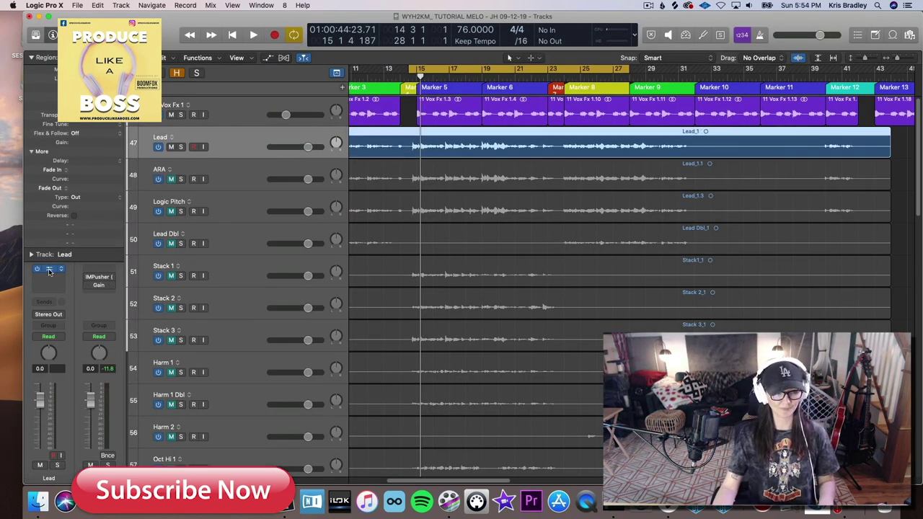
# - Reopen the Lead track's Melodyne editor and show the transferred notes between bars 14 and 19
pyautogui.click(49, 269)
pyautogui.moveTo(376, 134); pyautogui.dragTo(355, 85)
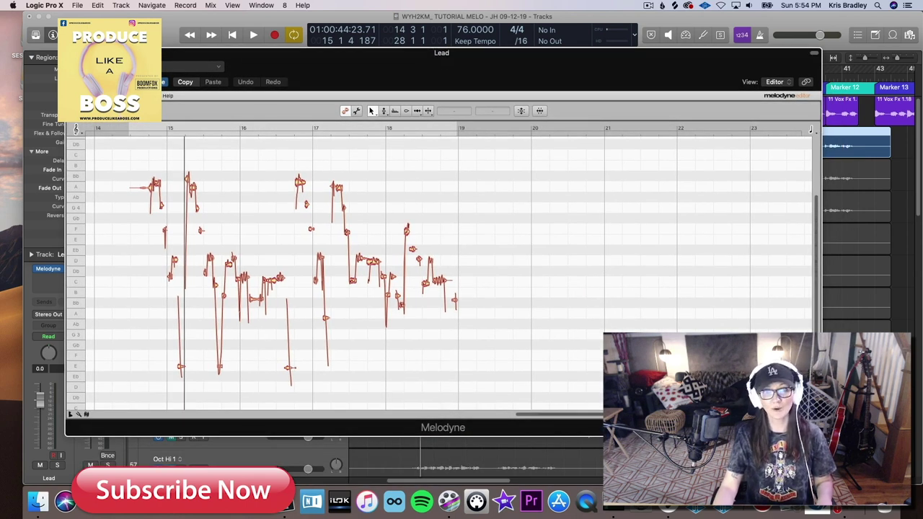
pyautogui.hscroll(-5, 466, 253)
pyautogui.hscroll(2, 470, 243)
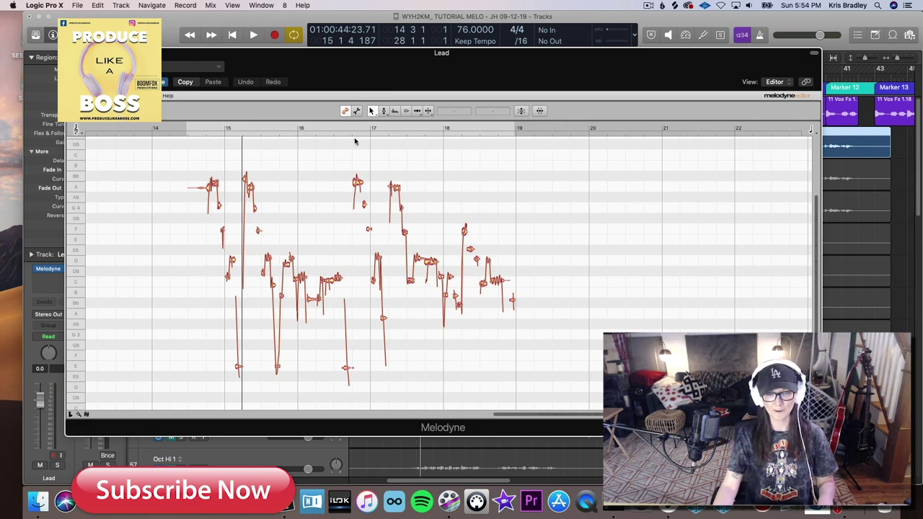
# - Bring up Melodyne's editing tools over the note area and activate the Pitch Tool
pyautogui.keyDown('ctrl'); pyautogui.click(314, 210); pyautogui.keyUp('ctrl')
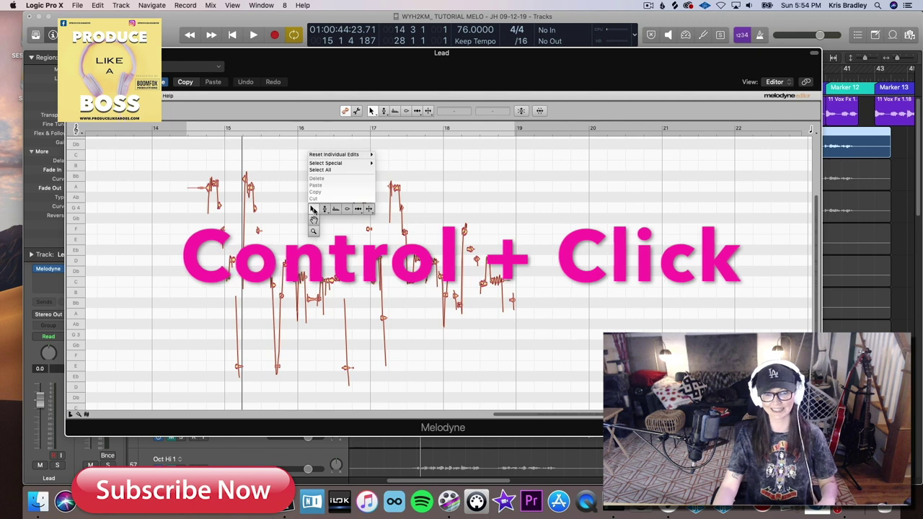
pyautogui.click(271, 189)
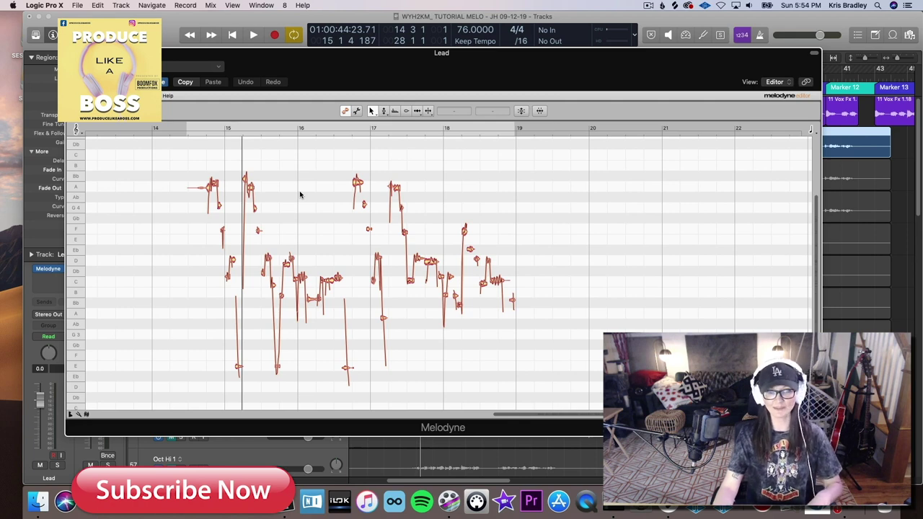
pyautogui.keyDown('ctrl'); pyautogui.click(299, 190); pyautogui.keyUp('ctrl')
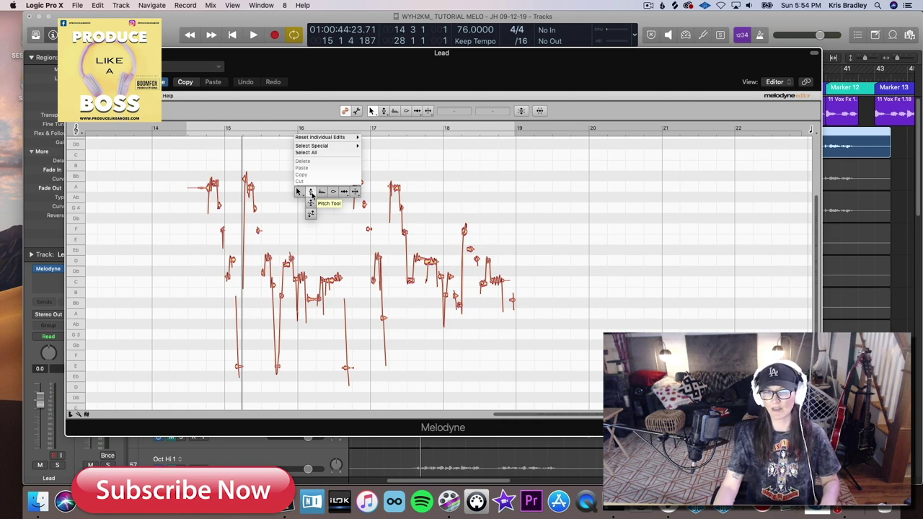
pyautogui.click(312, 193)
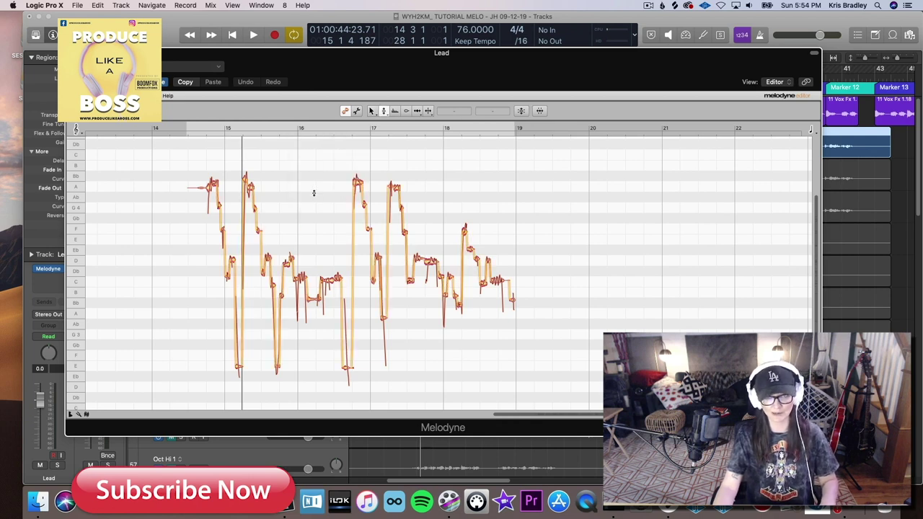
# - Enlarge the notes, switch to the Note Separation Tool, and select and audition the short C4 note midway through bar 16
pyautogui.scroll(3, 314, 245)
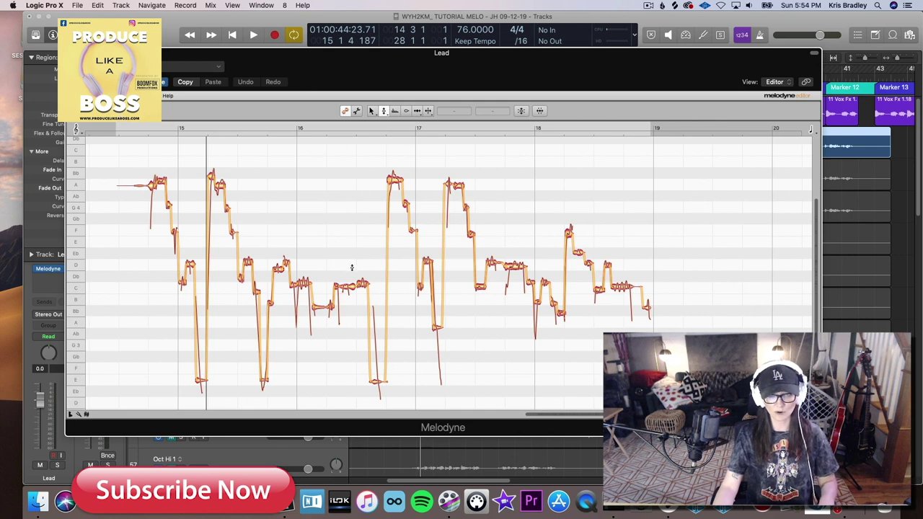
pyautogui.rightClick(347, 264)
pyautogui.click(391, 264)
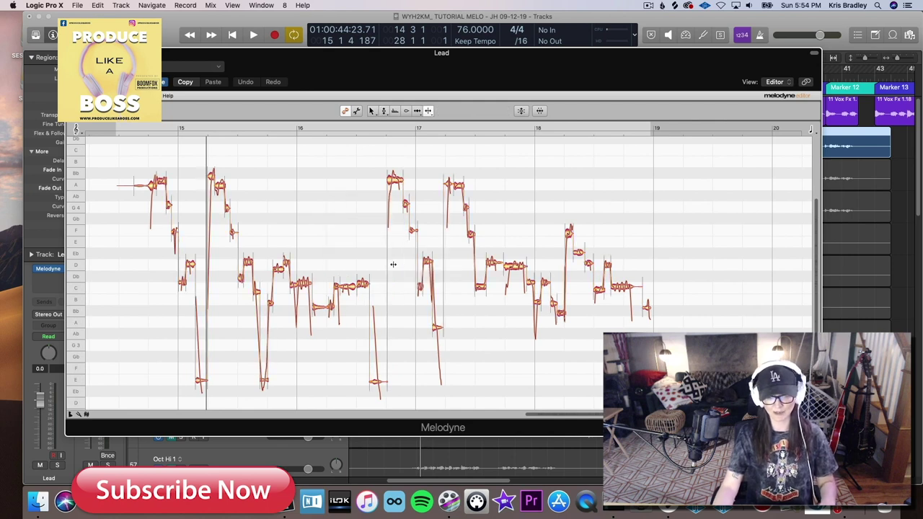
pyautogui.click(362, 284)
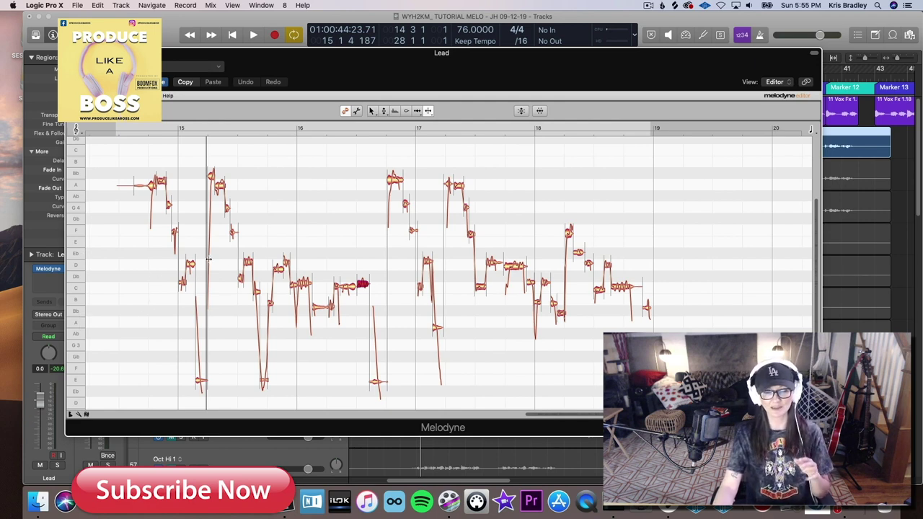
pyautogui.click(363, 284)
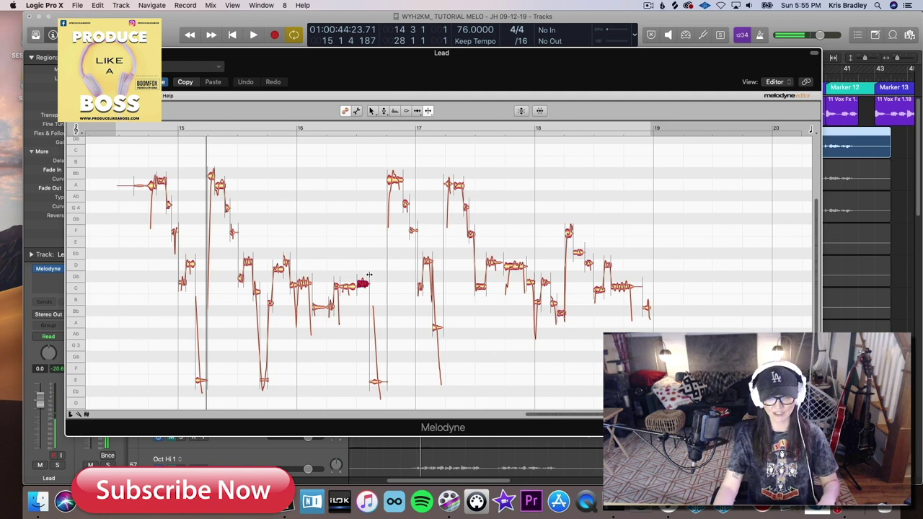
# - Use the Pitch Tool to raise the selected note midway through bar 16 to about Db4, -2 ct, trying D4 along the way
pyautogui.rightClick(372, 251)
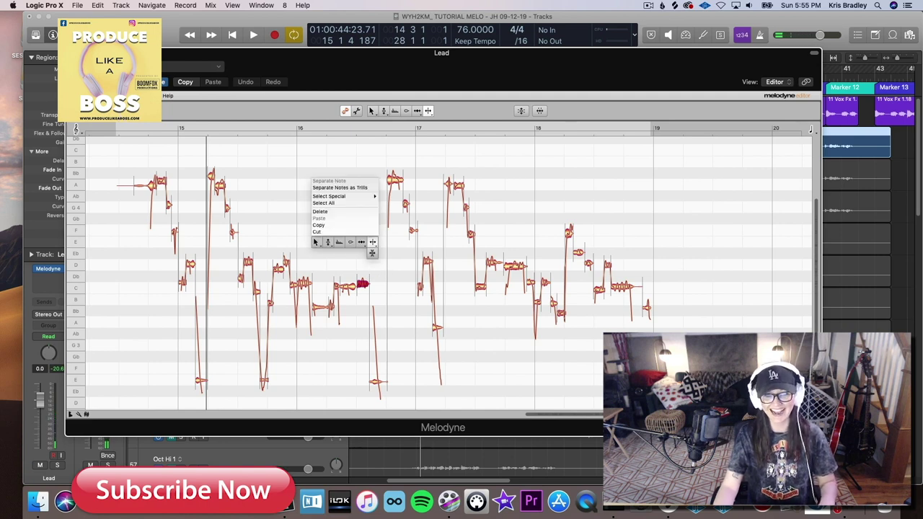
pyautogui.click(328, 243)
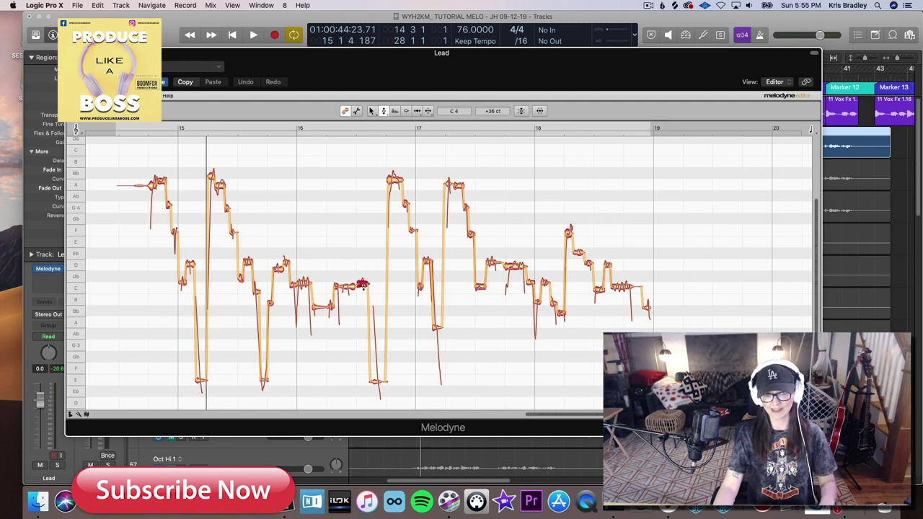
pyautogui.moveTo(363, 283); pyautogui.dragTo(362, 274)
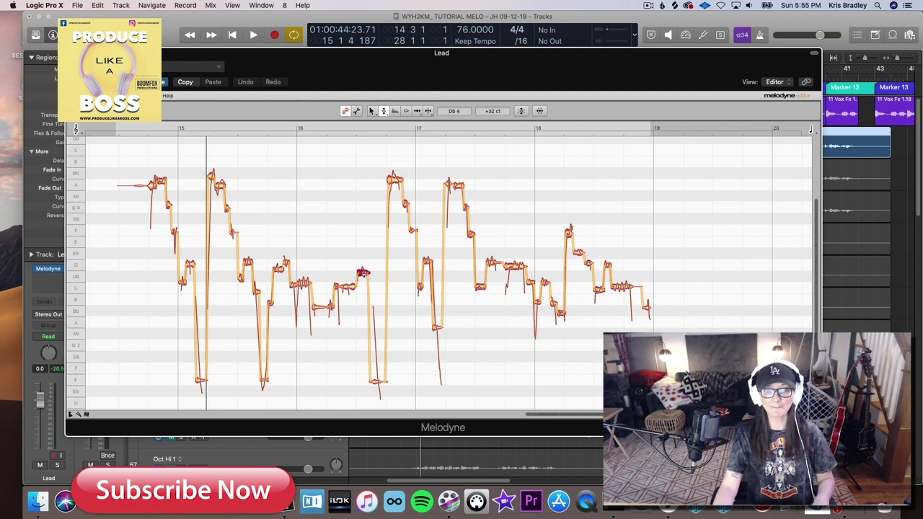
pyautogui.moveTo(363, 272)
pyautogui.mouseDown()
pyautogui.moveTo(362, 290)
pyautogui.moveTo(364, 269)
pyautogui.mouseUp()
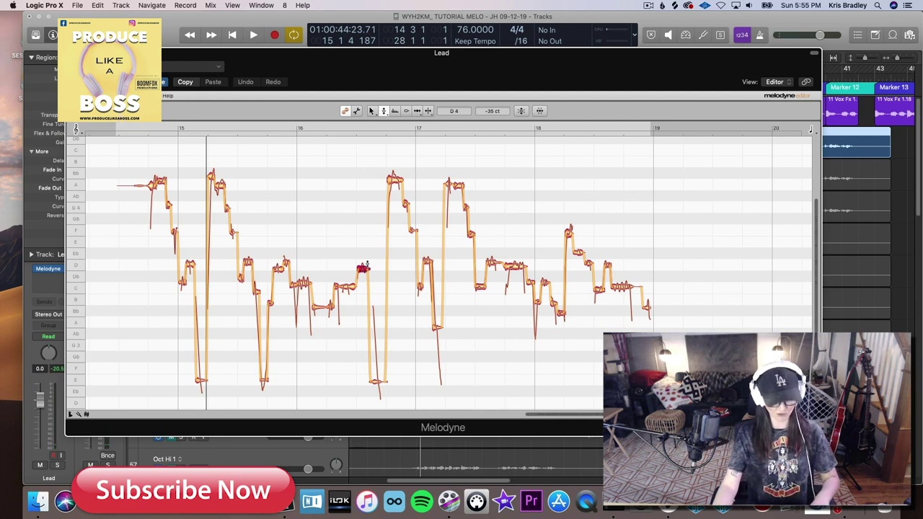
pyautogui.moveTo(364, 268); pyautogui.dragTo(364, 276)
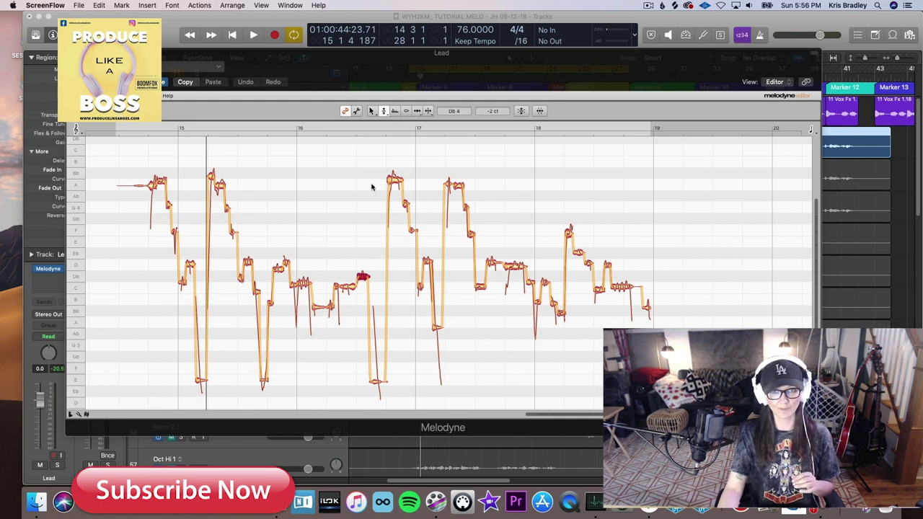
pyautogui.click(351, 137)
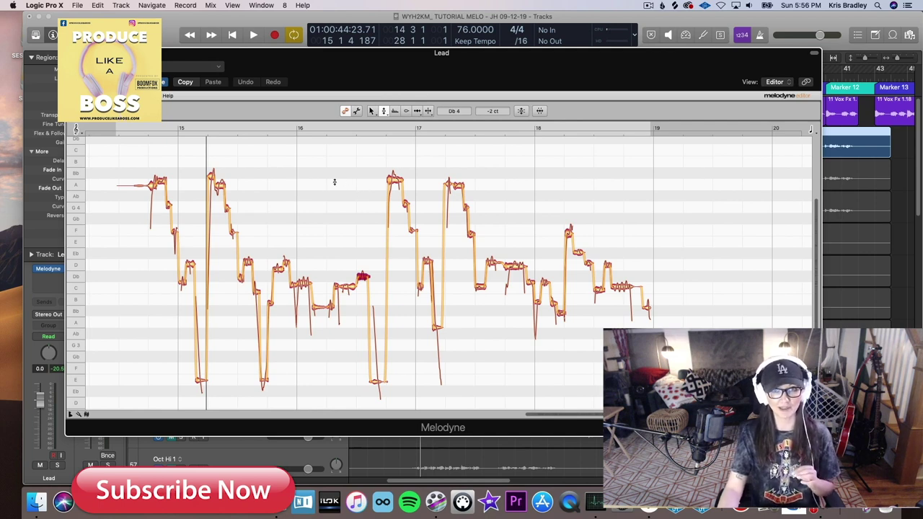
# - Play the vocal from the middle of bar 16, stop it, and start playback again from bar 18
pyautogui.doubleClick(377, 177)
pyautogui.press('space')
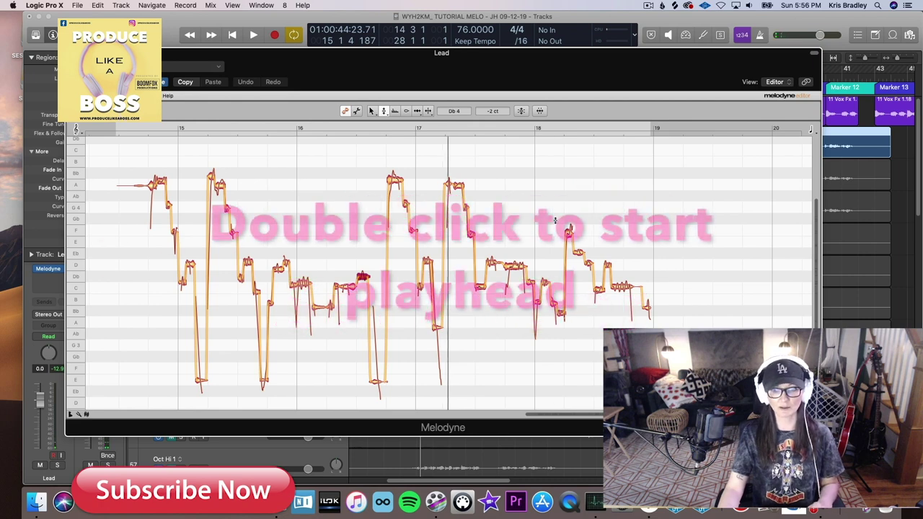
pyautogui.doubleClick(573, 225)
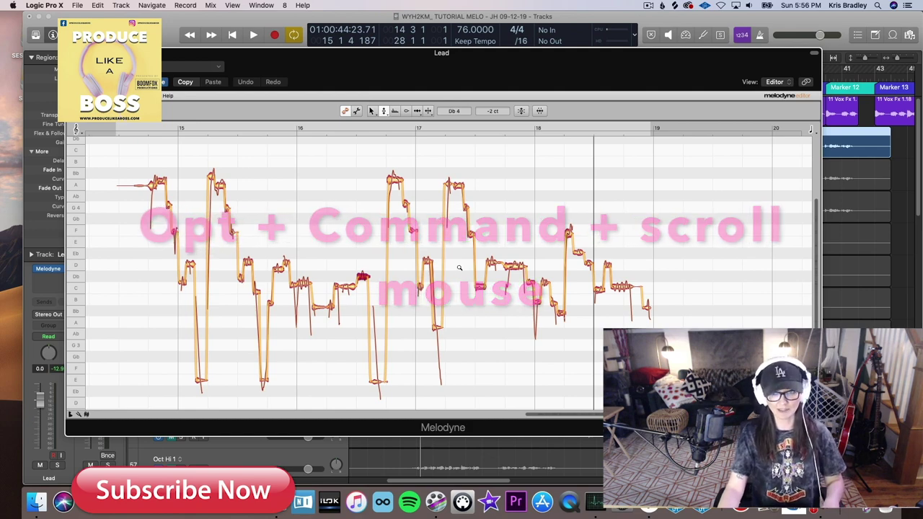
# - Zoom the note display out and back in, adjusting its horizontal and vertical scale around bars 14 to 19
pyautogui.scroll(-6, 459, 264)
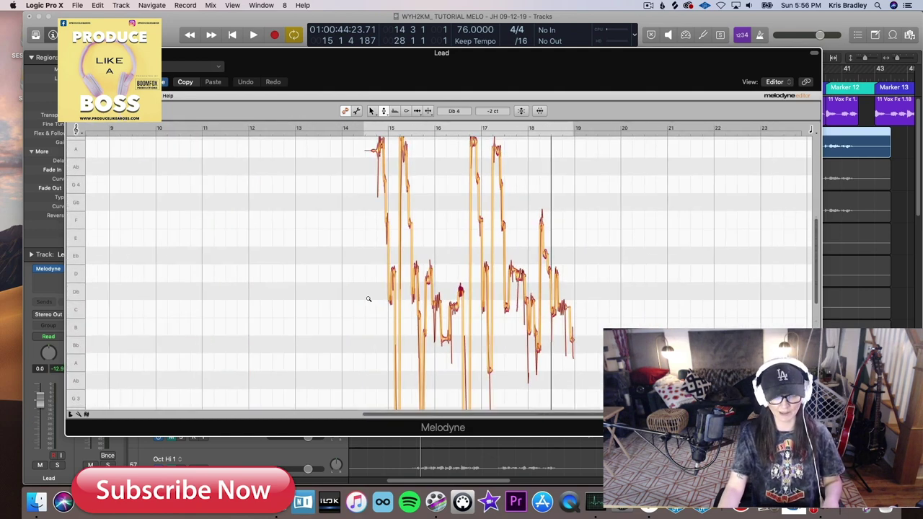
pyautogui.scroll(8, 368, 299)
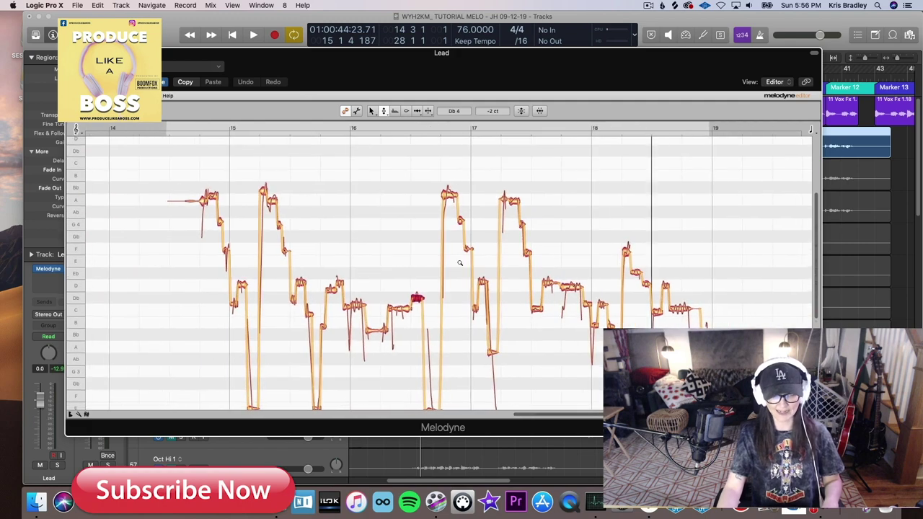
pyautogui.scroll(-1, 460, 263)
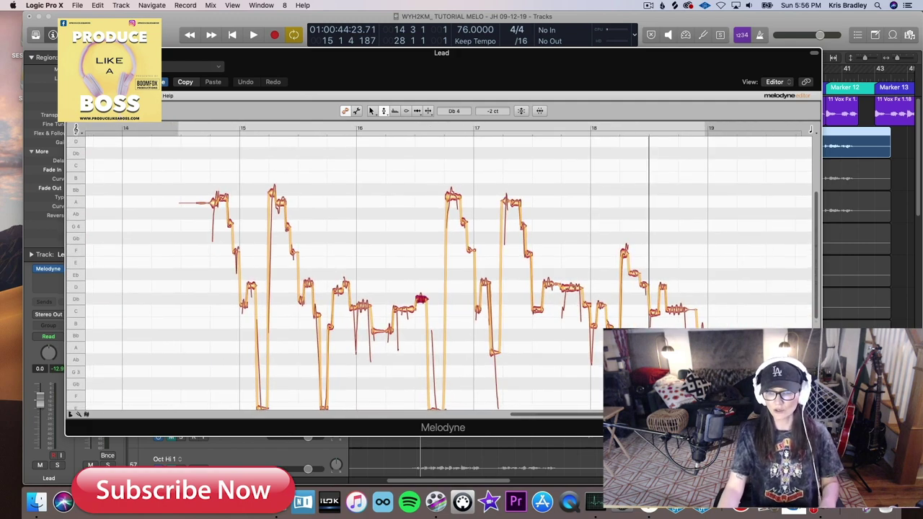
pyautogui.moveTo(600, 415)
pyautogui.mouseDown()
pyautogui.moveTo(530, 414)
pyautogui.moveTo(598, 412)
pyautogui.mouseUp()
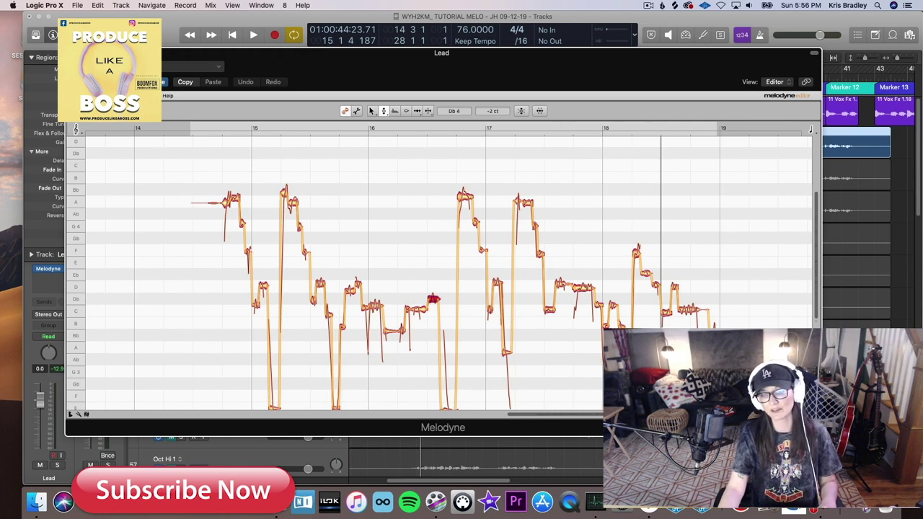
pyautogui.moveTo(713, 414); pyautogui.dragTo(691, 414)
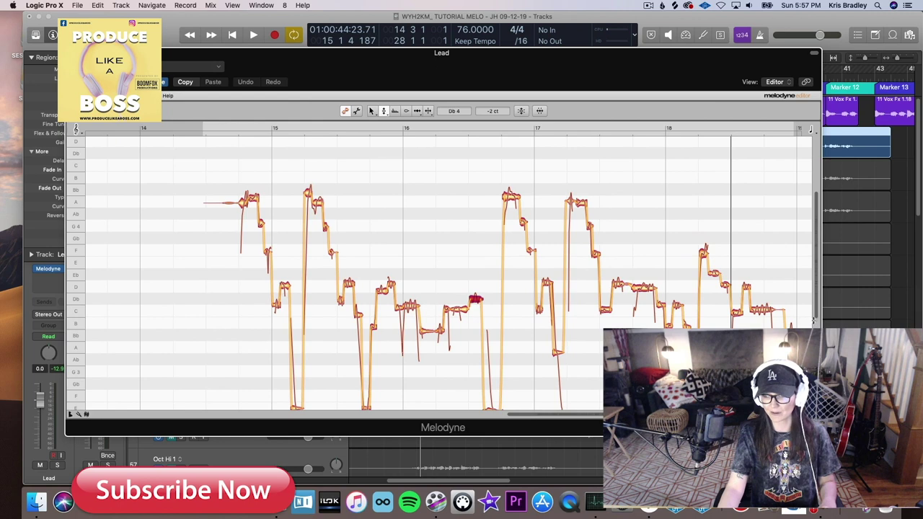
pyautogui.moveTo(815, 316); pyautogui.dragTo(816, 337)
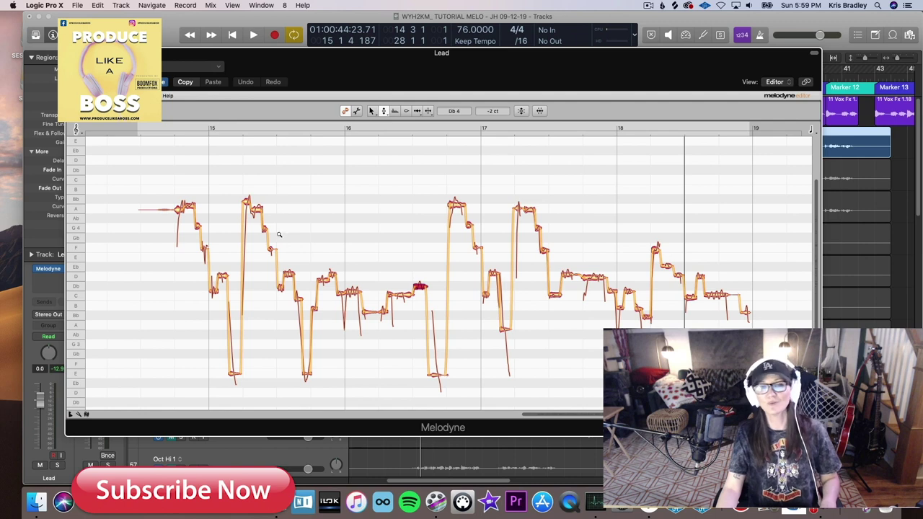
# - Enlarge bars 14 to 16 and use the Note Separation Tool to split the opening note and the first two high notes in bar 15
pyautogui.moveTo(279, 234); pyautogui.dragTo(328, 246)
pyautogui.hscroll(-3, 327, 246)
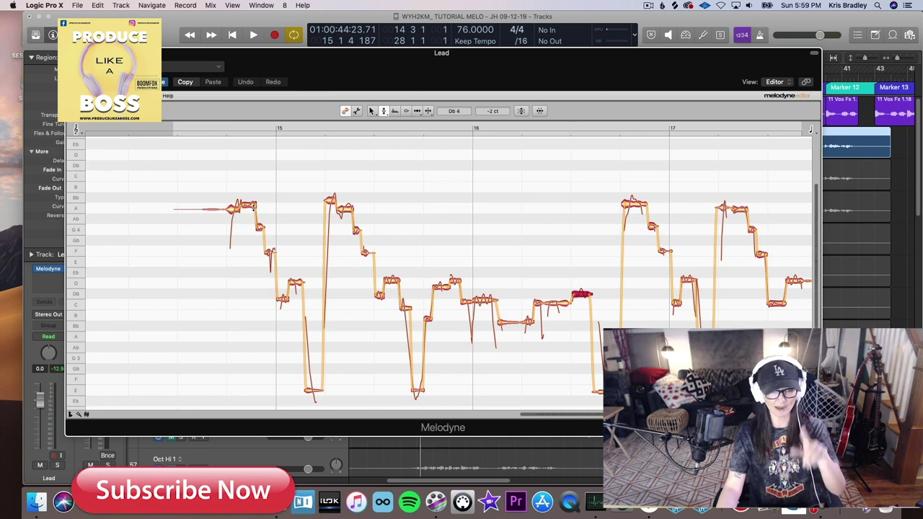
pyautogui.scroll(3, 249, 209)
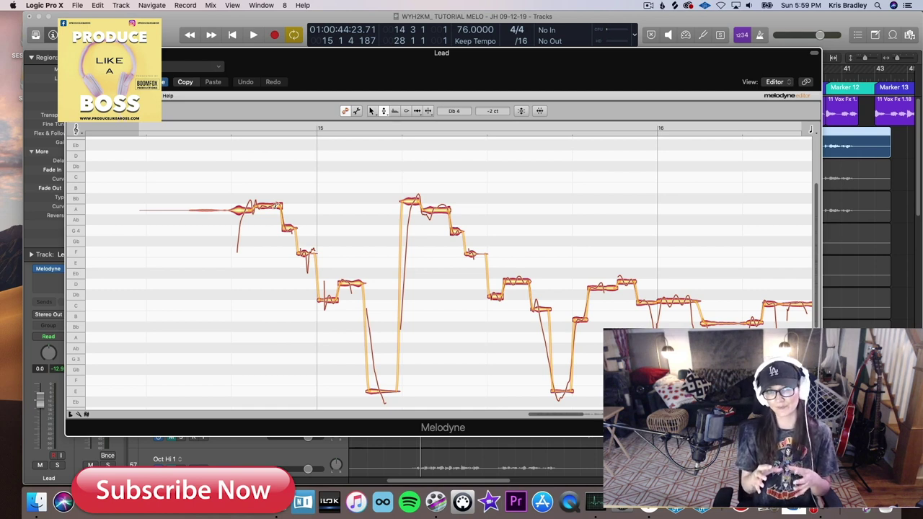
pyautogui.rightClick(217, 209)
pyautogui.click(258, 209)
pyautogui.doubleClick(244, 211)
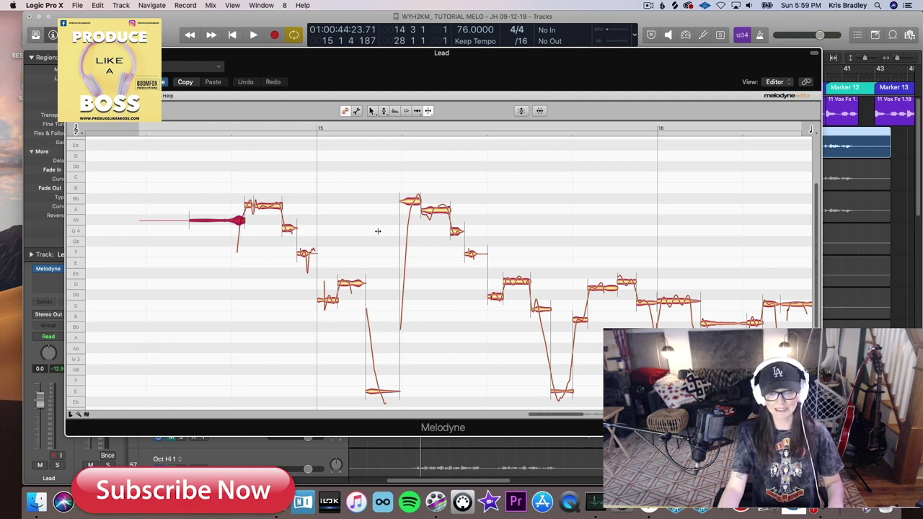
pyautogui.doubleClick(412, 204)
pyautogui.doubleClick(429, 209)
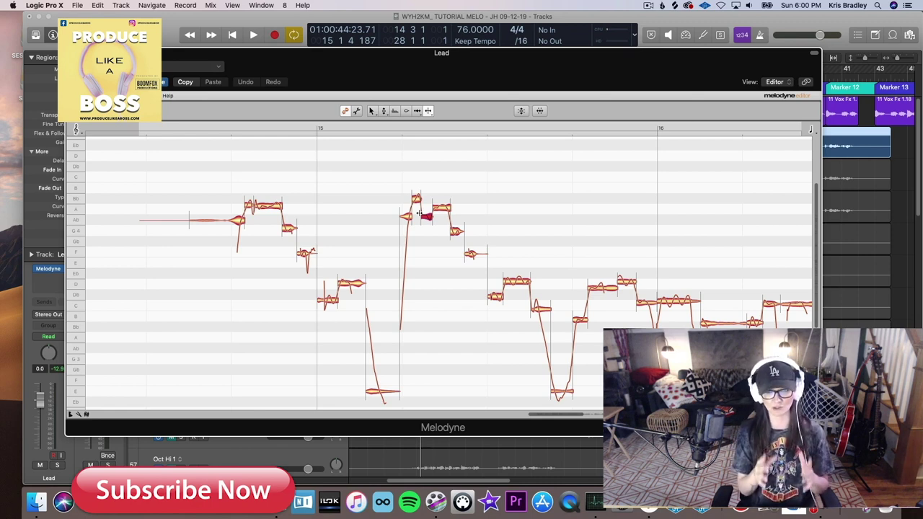
# - Separate the notes running from the second half of bar 15 into the start of bar 16 at their pitch changes
pyautogui.click(538, 309)
pyautogui.click(538, 308)
pyautogui.doubleClick(590, 288)
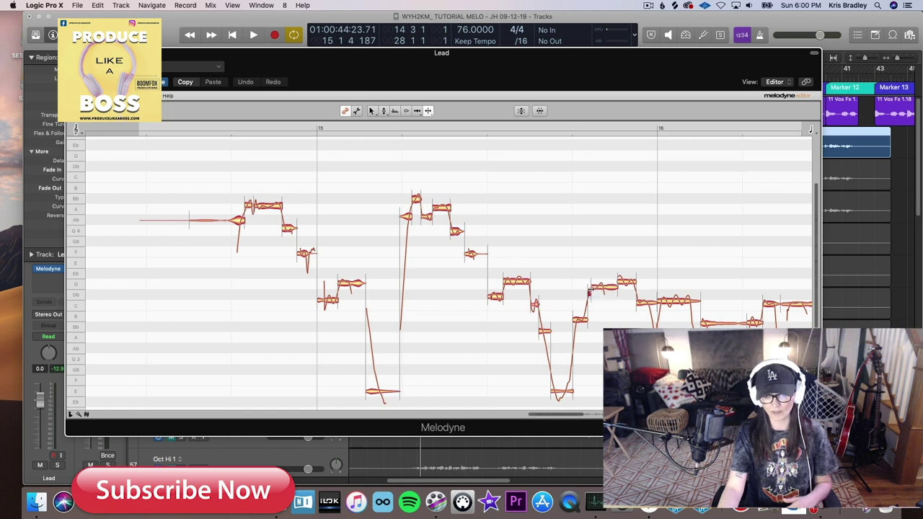
pyautogui.doubleClick(605, 287)
pyautogui.doubleClick(648, 302)
pyautogui.click(663, 300)
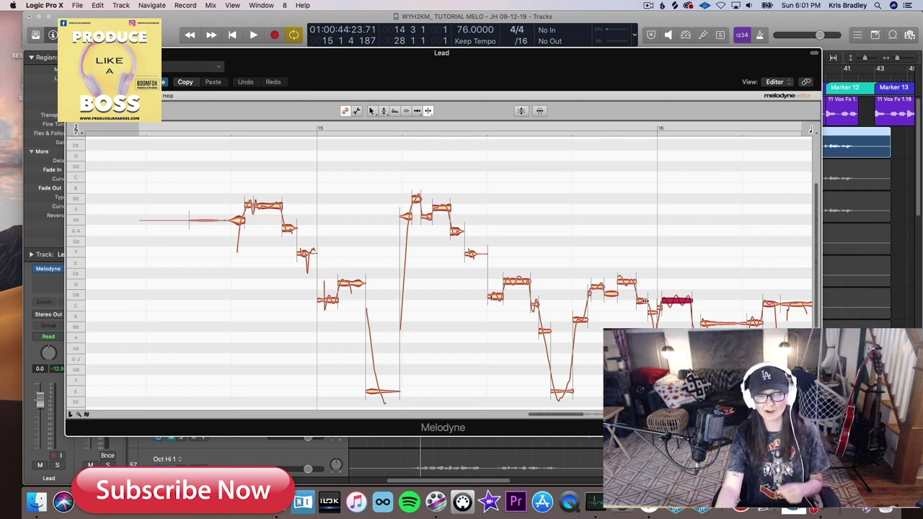
# - Slice the two steep pitch slides down to the low notes in bar 15 into several short notes and play the phrase
pyautogui.scroll(2, 591, 303)
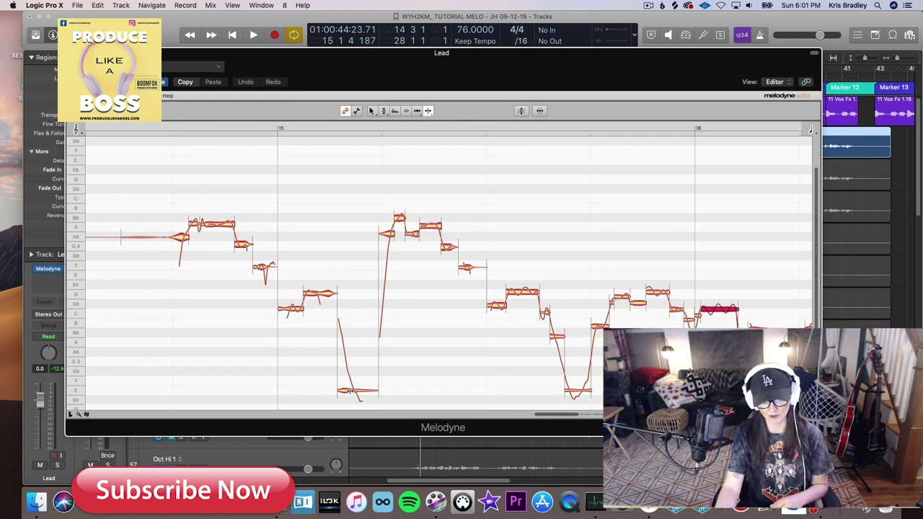
pyautogui.moveTo(352, 389); pyautogui.dragTo(342, 333)
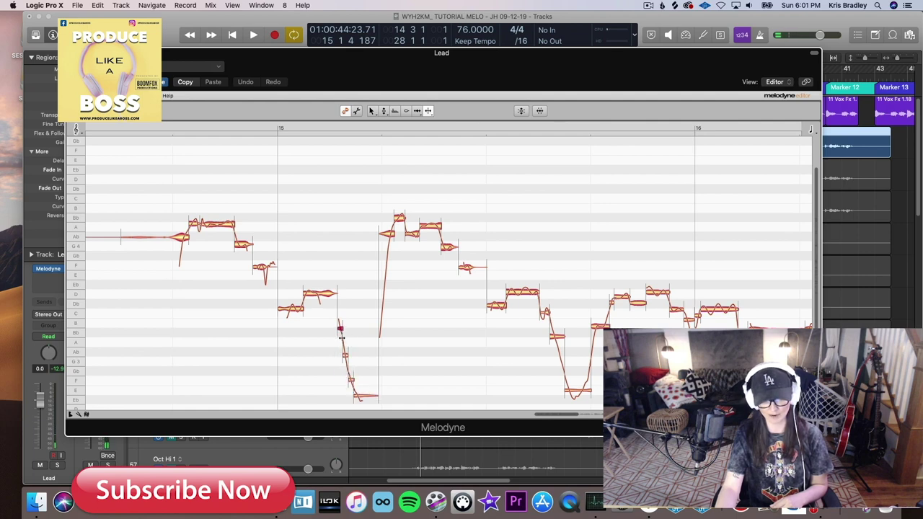
pyautogui.doubleClick(359, 395)
pyautogui.press('space')
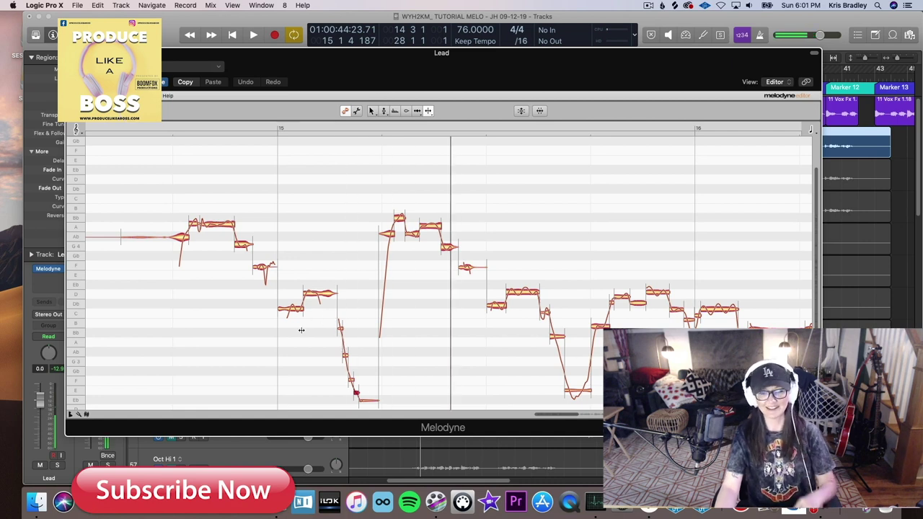
pyautogui.press('space')
pyautogui.press('space')
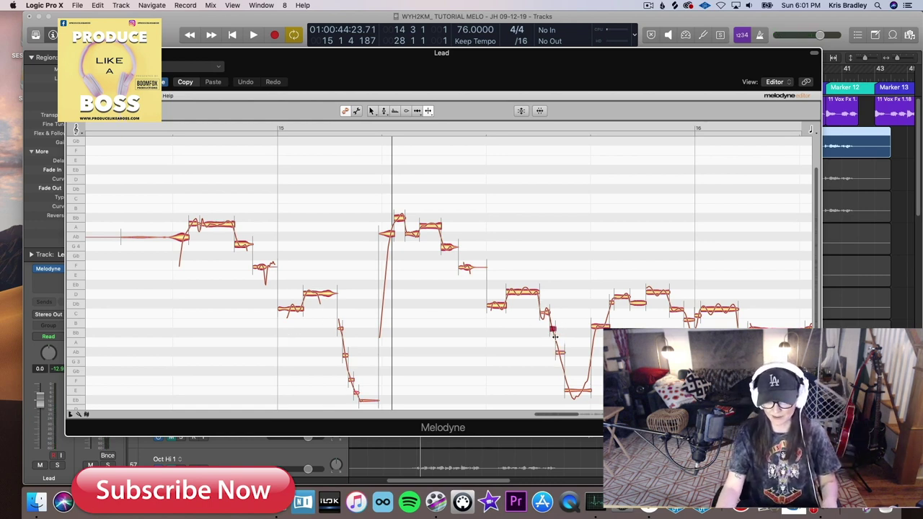
pyautogui.press('space')
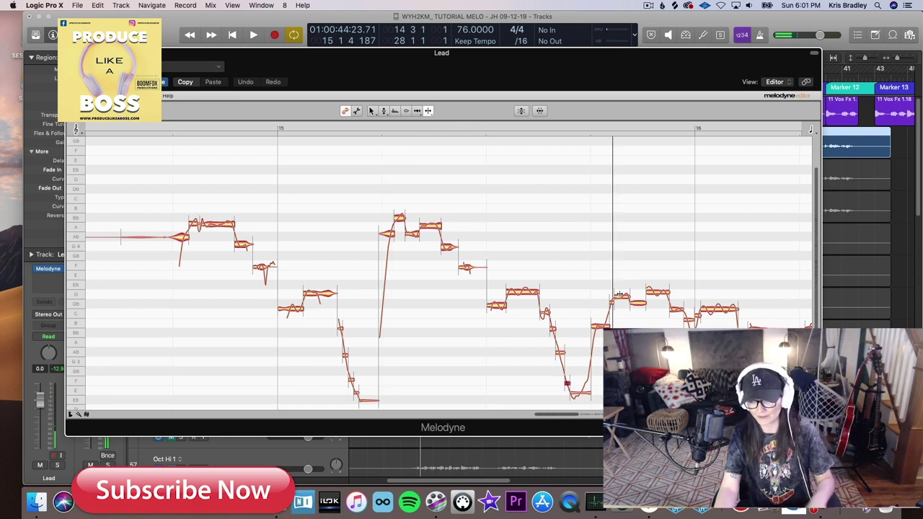
# - Separate the C4 and D4 notes at the start of bar 15 into shorter notes
pyautogui.scroll(-2, 302, 240)
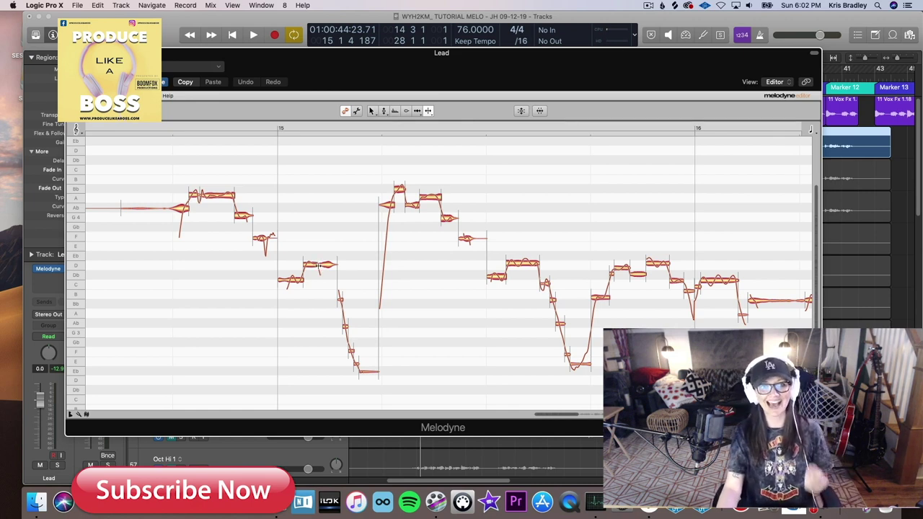
pyautogui.click(318, 265)
pyautogui.click(285, 285)
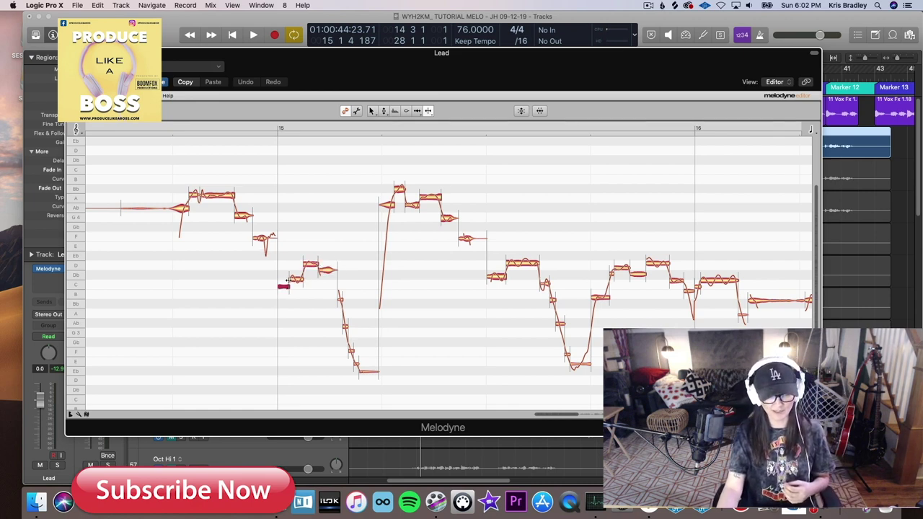
pyautogui.click(436, 196)
pyautogui.click(437, 197)
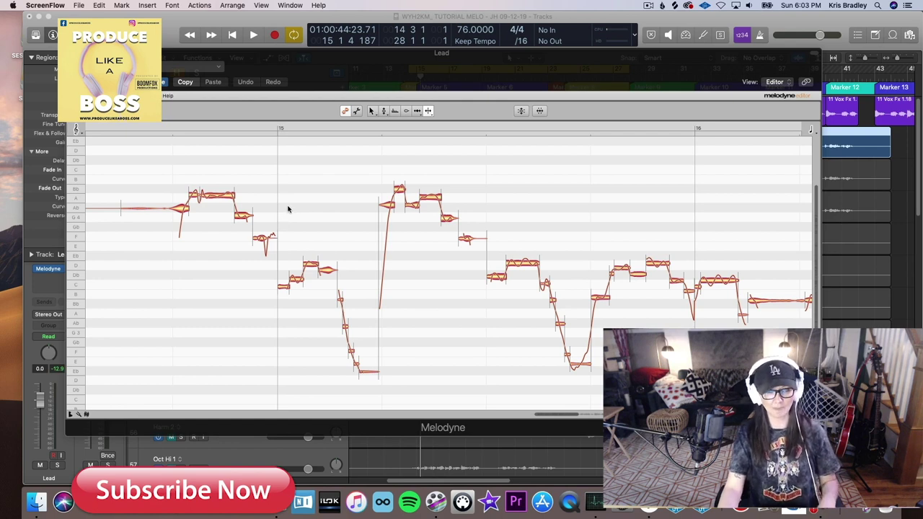
# - Switch to the Pitch Tool and play back the separated phrase around bar 15
pyautogui.keyDown('ctrl'); pyautogui.click(235, 214); pyautogui.keyUp('ctrl')
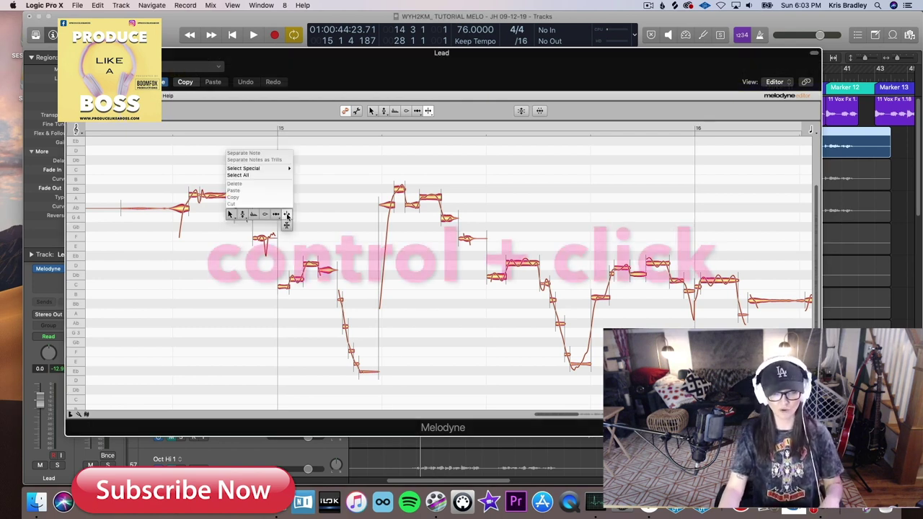
pyautogui.click(242, 215)
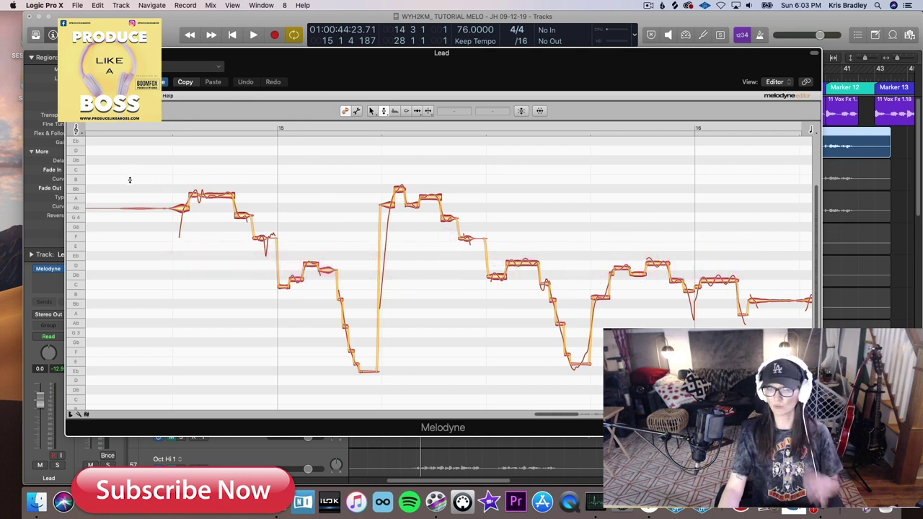
pyautogui.press('space')
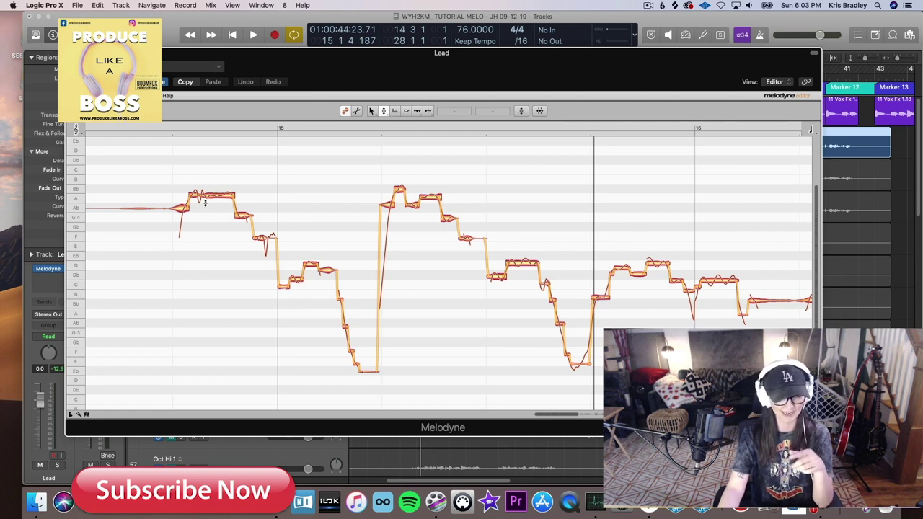
pyautogui.press('space')
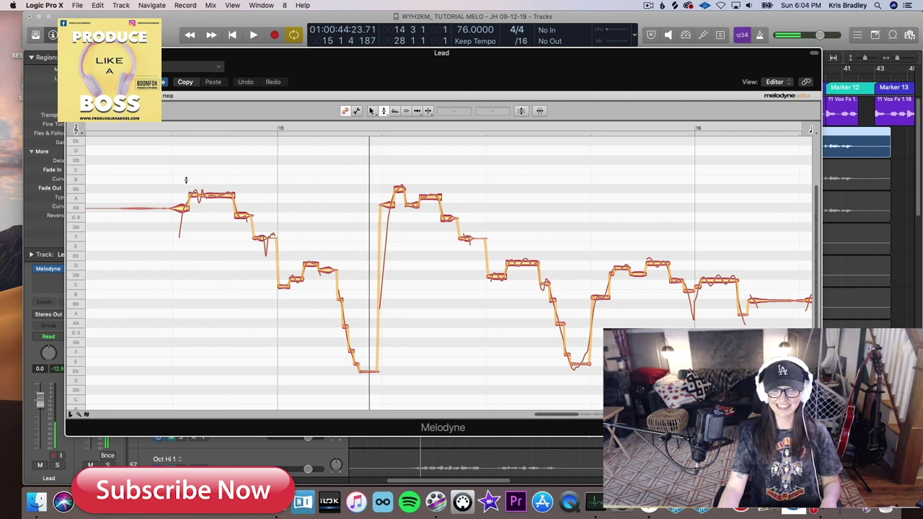
# - Enlarge the long A4 note late in bar 14 and split off its opening portion with the Note Separation Tool
pyautogui.moveTo(185, 178); pyautogui.dragTo(216, 199)
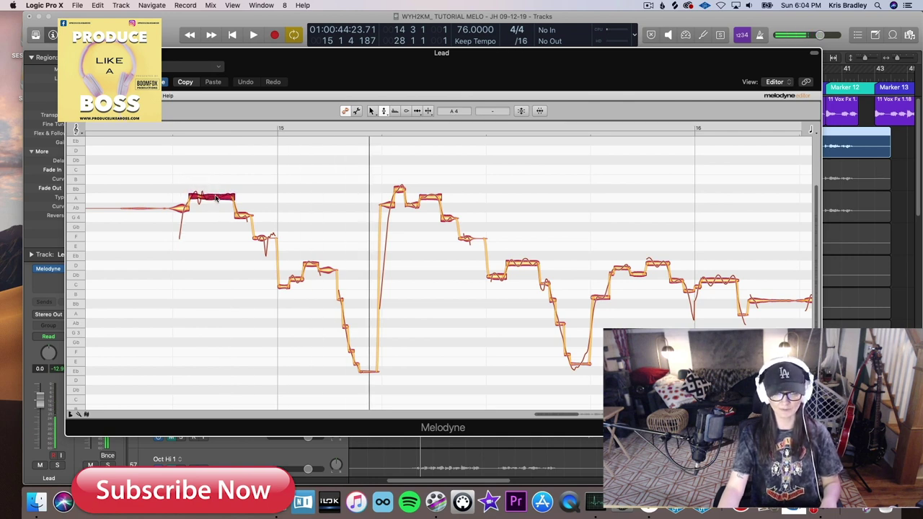
pyautogui.click(189, 190)
pyautogui.keyDown('alt'); pyautogui.keyDown('super'); pyautogui.moveTo(181, 195); pyautogui.dragTo(221, 214); pyautogui.keyUp('super'); pyautogui.keyUp('alt')
pyautogui.rightClick(195, 188)
pyautogui.click(198, 188)
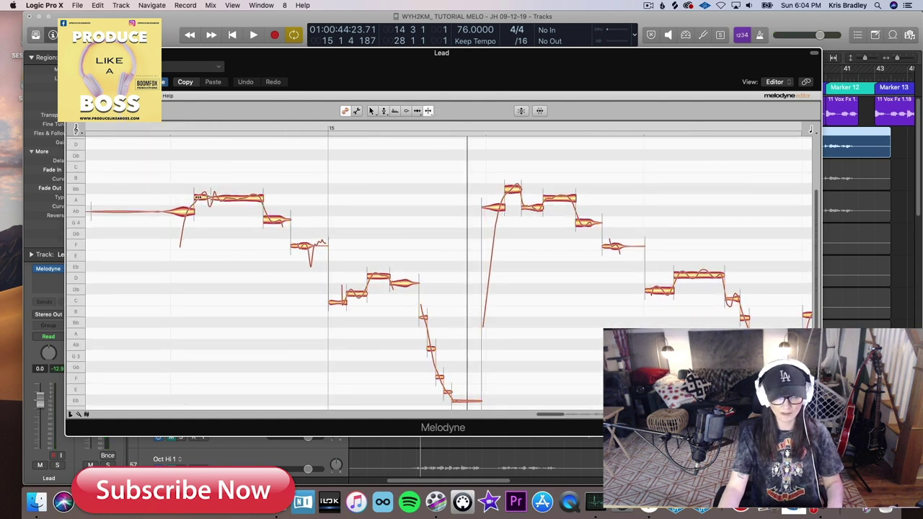
pyautogui.click(207, 190)
# - Use the Pitch Tool to raise the short split-off note to about Bb4 and set the long note after it to A4, -6 ct
pyautogui.rightClick(206, 189)
pyautogui.click(167, 188)
pyautogui.moveTo(199, 193); pyautogui.dragTo(201, 186)
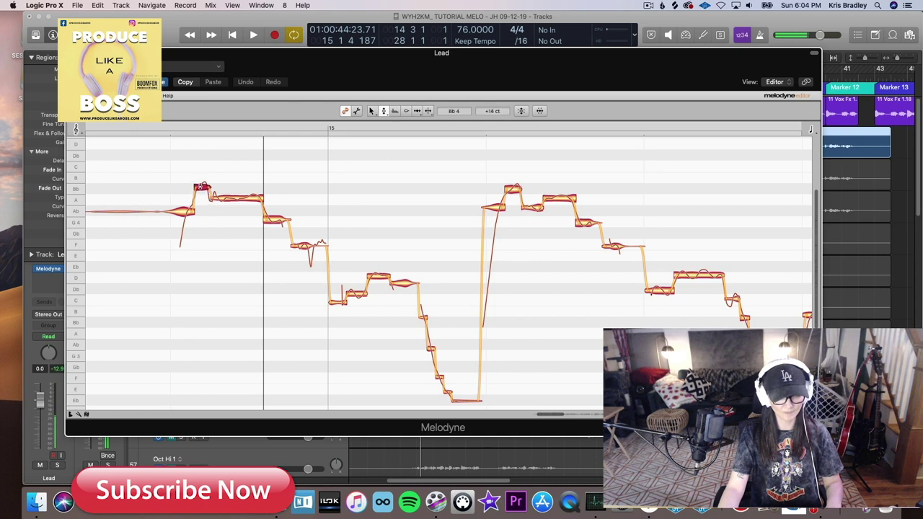
pyautogui.doubleClick(200, 188)
pyautogui.click(222, 196)
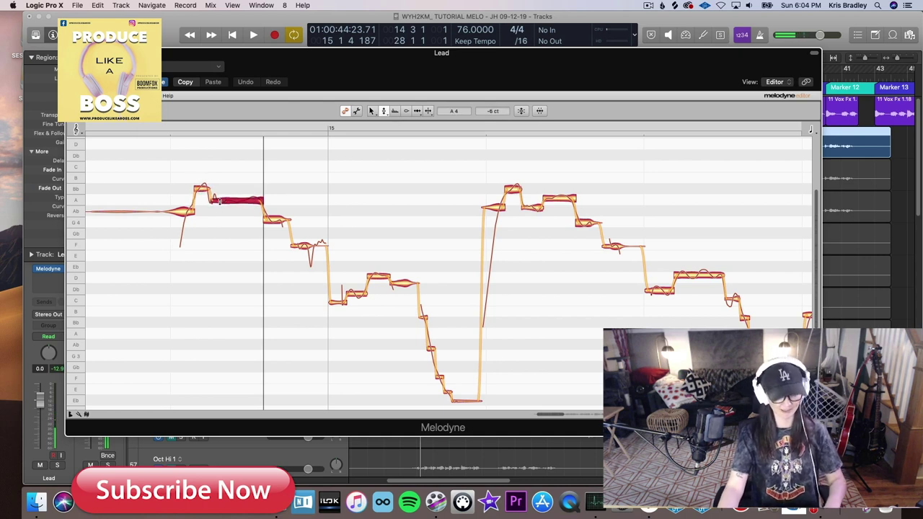
# - Switch to the Main Tool and back to the Pitch Tool, fine-tune the short split-off note to Bb4, +1 ct, and play the phrase
pyautogui.rightClick(205, 185)
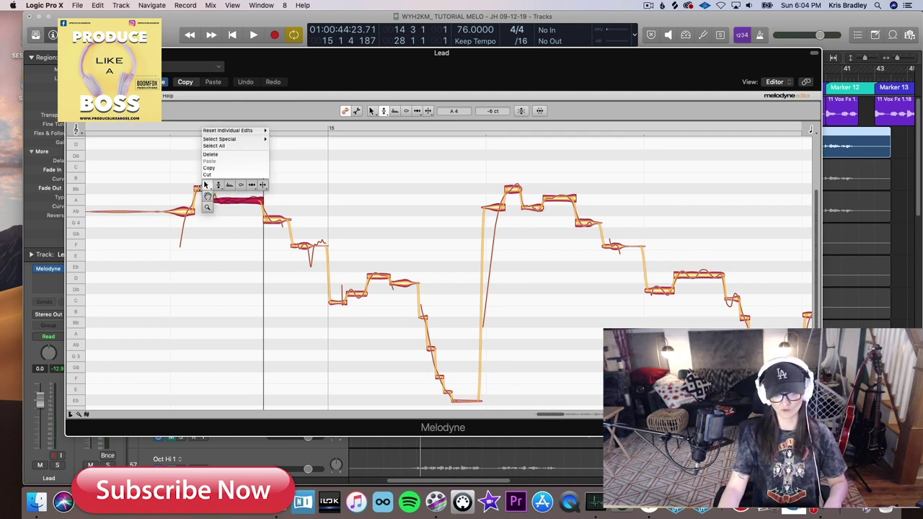
pyautogui.click(204, 185)
pyautogui.rightClick(203, 189)
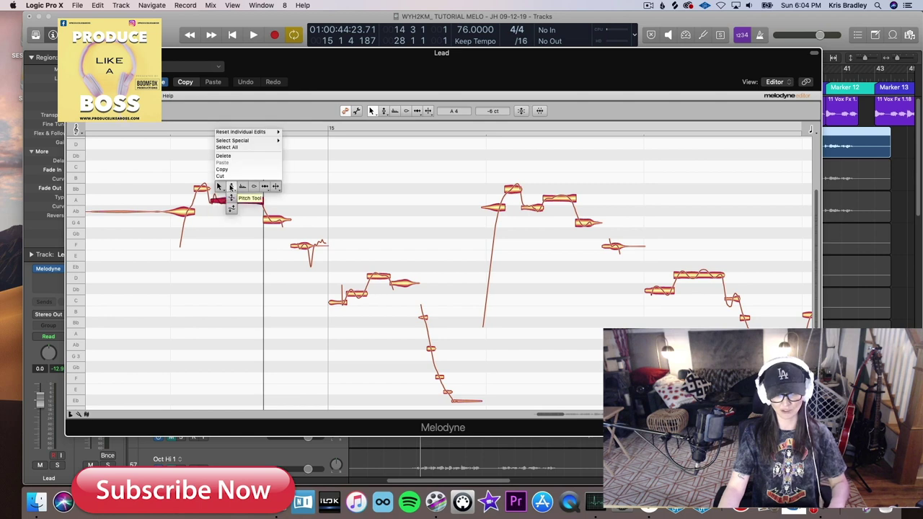
pyautogui.click(214, 186)
pyautogui.moveTo(199, 186); pyautogui.dragTo(199, 188)
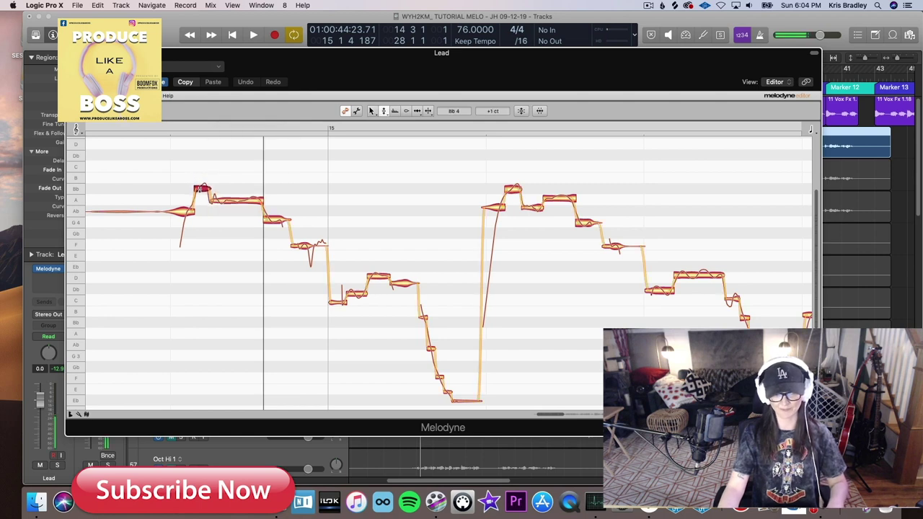
pyautogui.press('space')
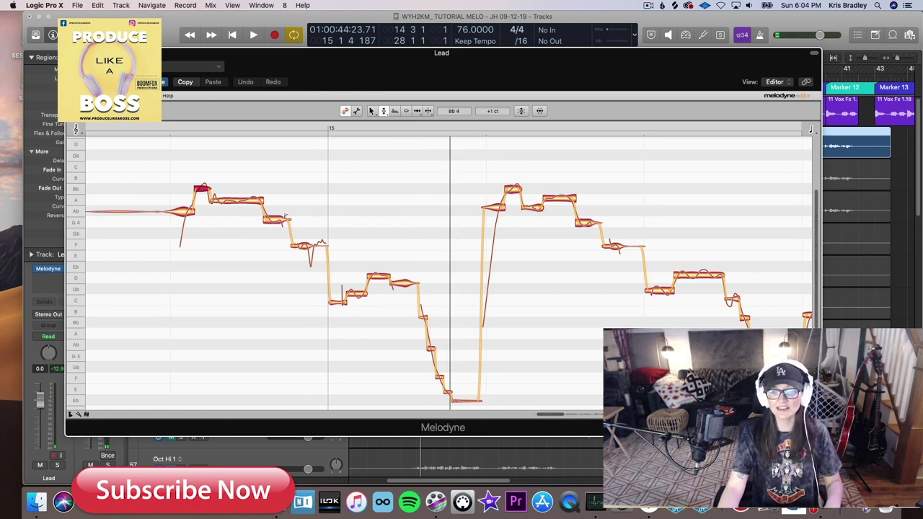
# - Retune the last two notes before bar 15 to about G4 and F4, +4 ct, and play back the result
pyautogui.click(274, 220)
pyautogui.click(303, 244)
pyautogui.press('space')
pyautogui.press('space')
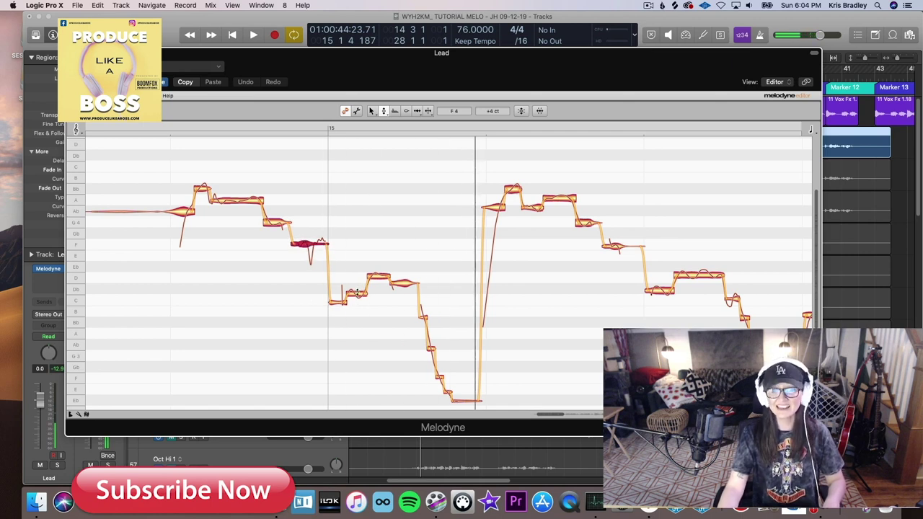
# - Retune the first two notes of bar 15 to C4, 0 ct, center the D4 note after them, and play the phrase
pyautogui.click(353, 298)
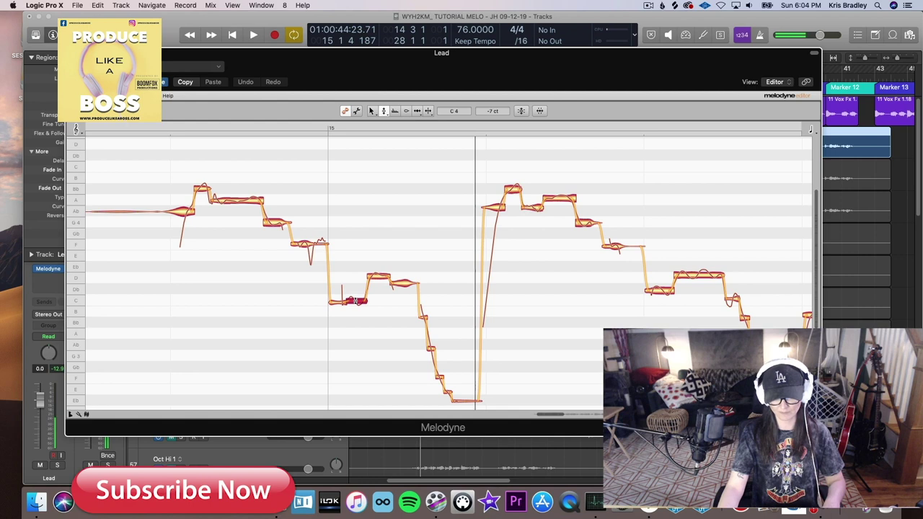
pyautogui.click(370, 278)
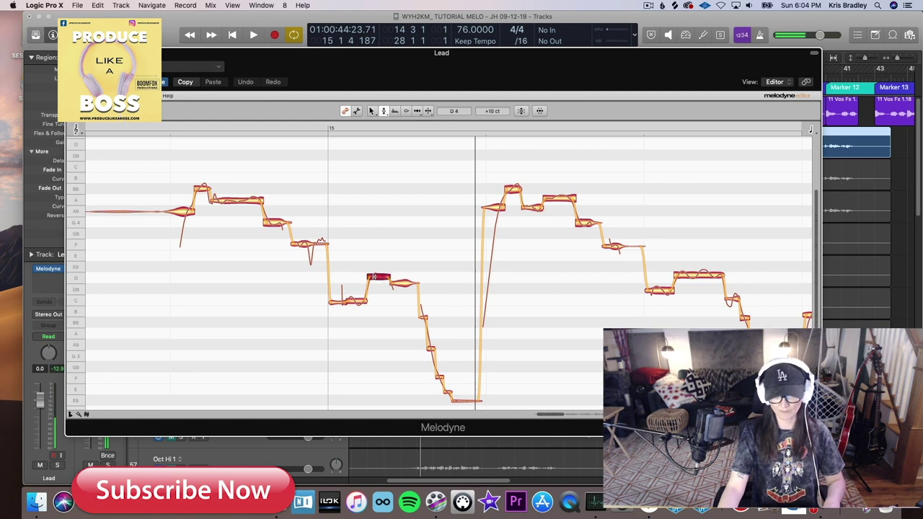
pyautogui.doubleClick(358, 301)
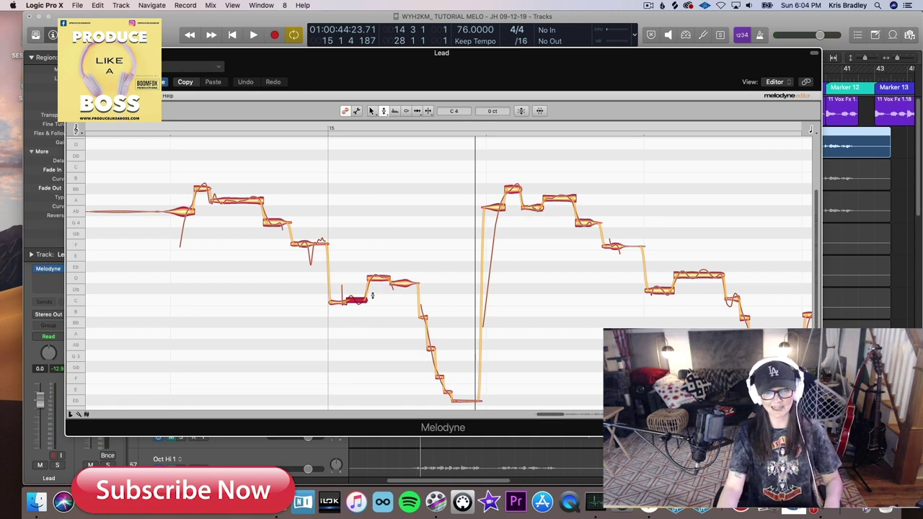
pyautogui.moveTo(357, 301)
pyautogui.mouseDown()
pyautogui.moveTo(357, 288)
pyautogui.moveTo(357, 296)
pyautogui.mouseUp()
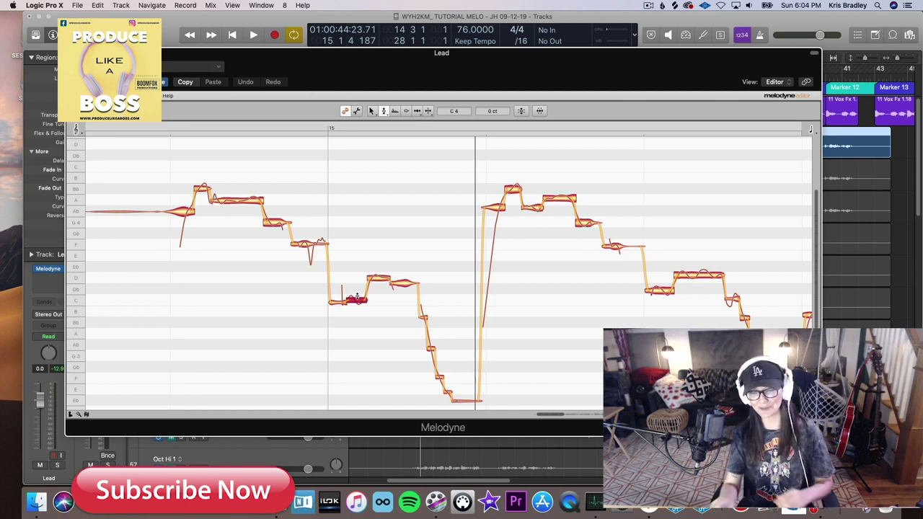
pyautogui.moveTo(315, 295); pyautogui.dragTo(356, 305)
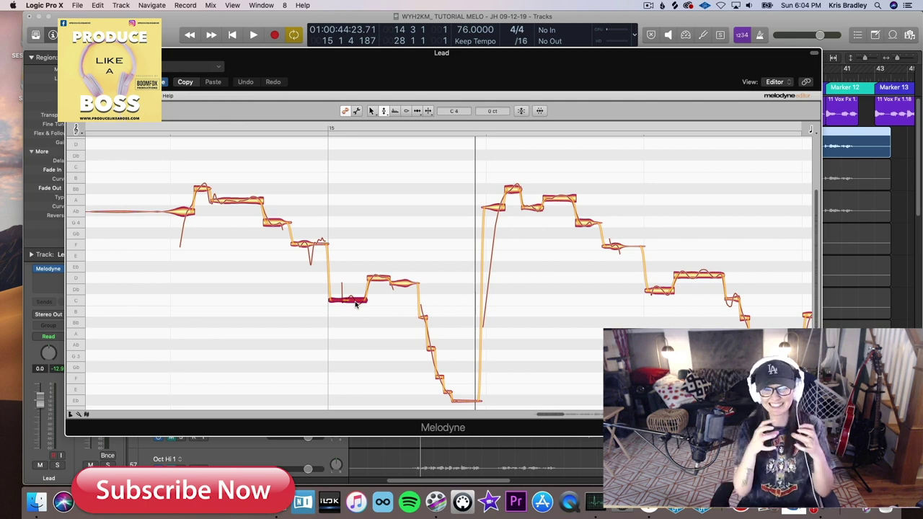
pyautogui.doubleClick(221, 245)
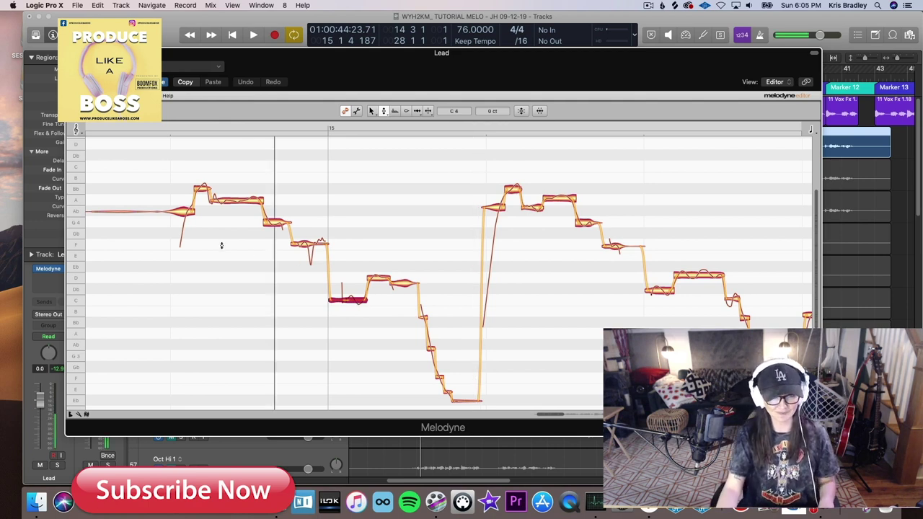
pyautogui.scroll(-3, 346, 270)
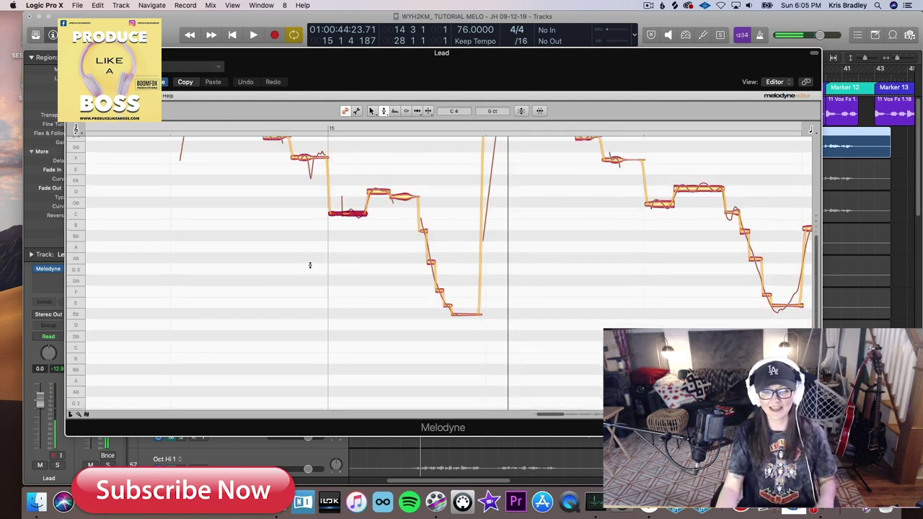
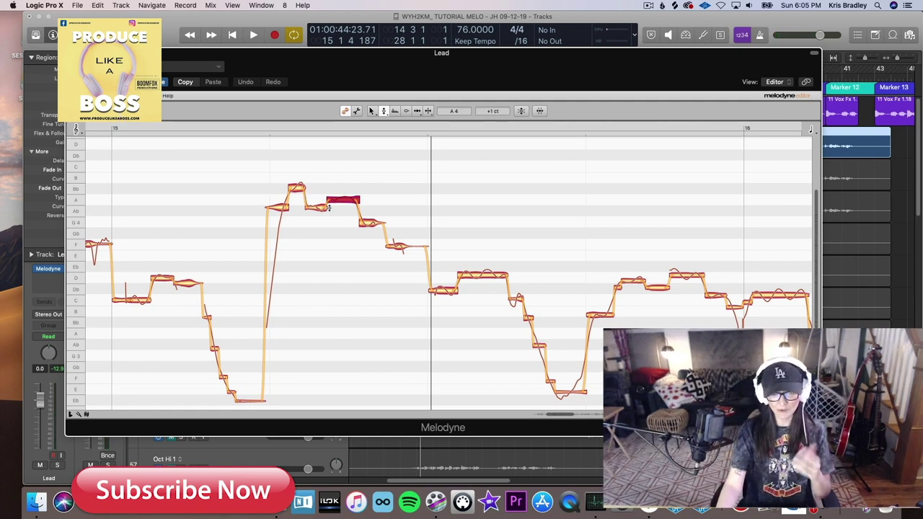
# - Try retuning the short note after the Bb4 peak in bar 15 and its right neighbour to A4, 0 ct, and play the result
pyautogui.click(317, 209)
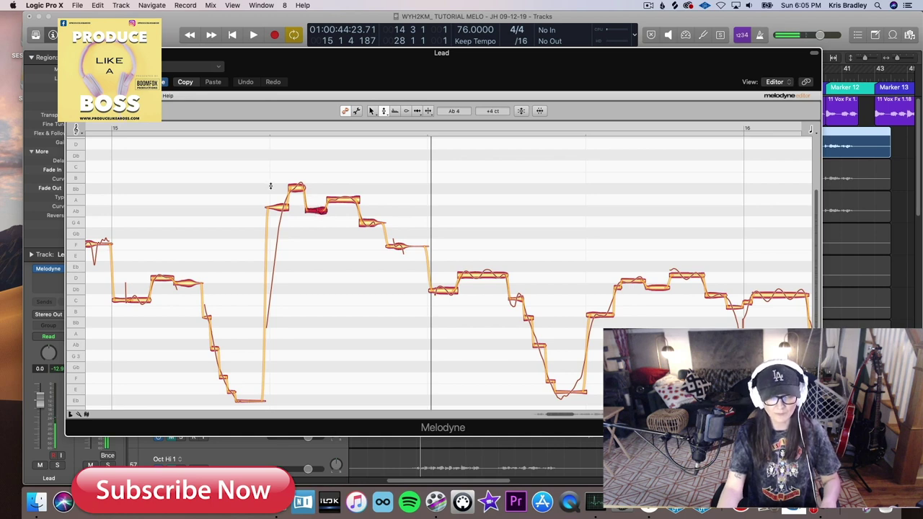
pyautogui.moveTo(317, 210); pyautogui.dragTo(332, 199)
pyautogui.doubleClick(336, 199)
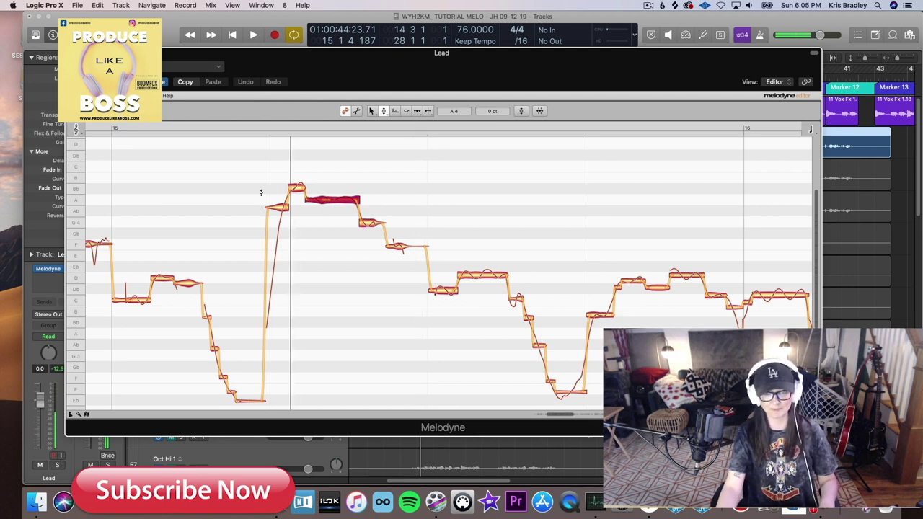
pyautogui.click(325, 201)
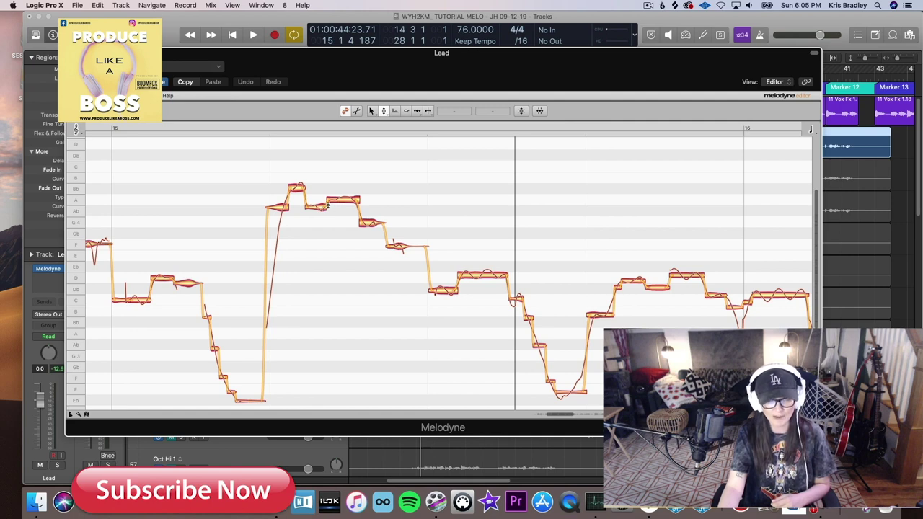
# - Check the pitch of the short Ab4 notes on either side of the Bb4 peak in bar 15 and play the phrase
pyautogui.click(322, 206)
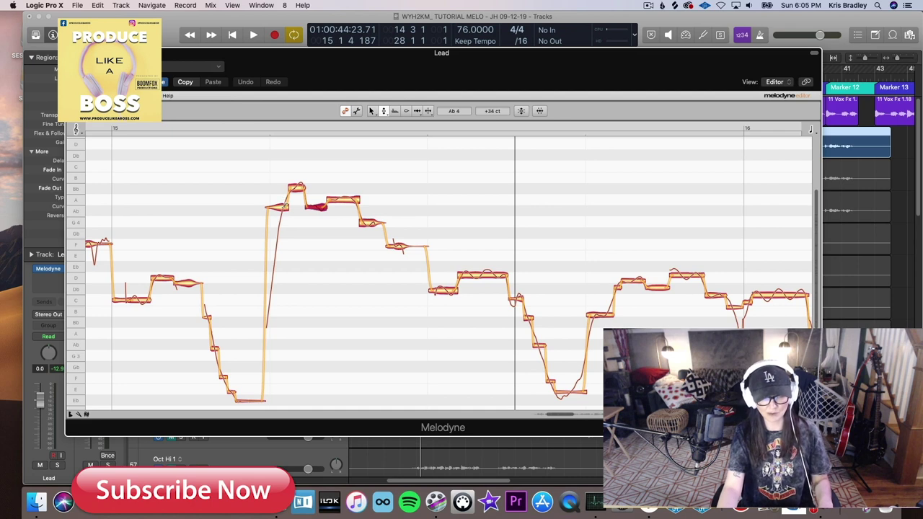
pyautogui.click(280, 207)
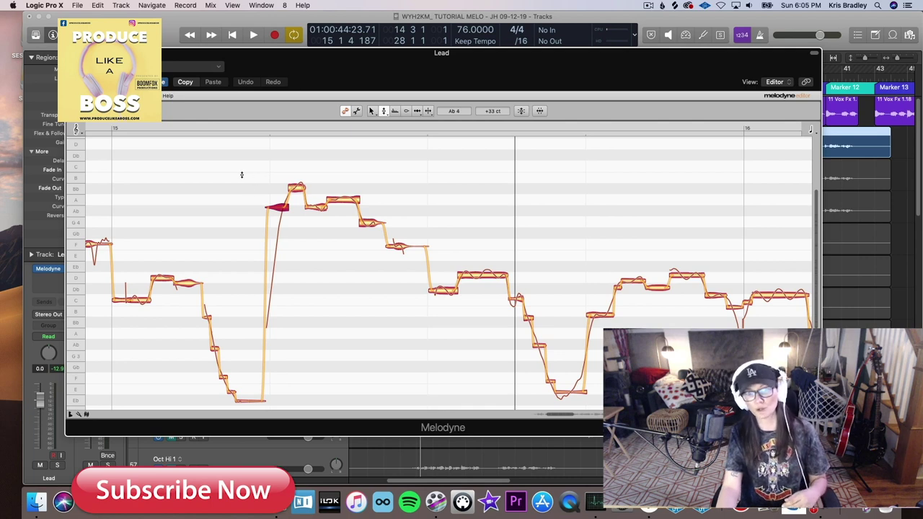
pyautogui.press('space')
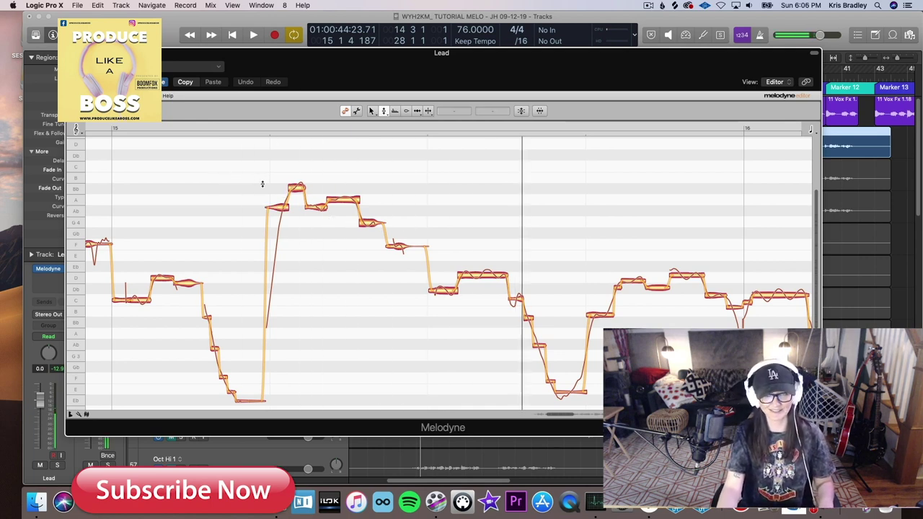
pyautogui.click(333, 202)
pyautogui.click(319, 207)
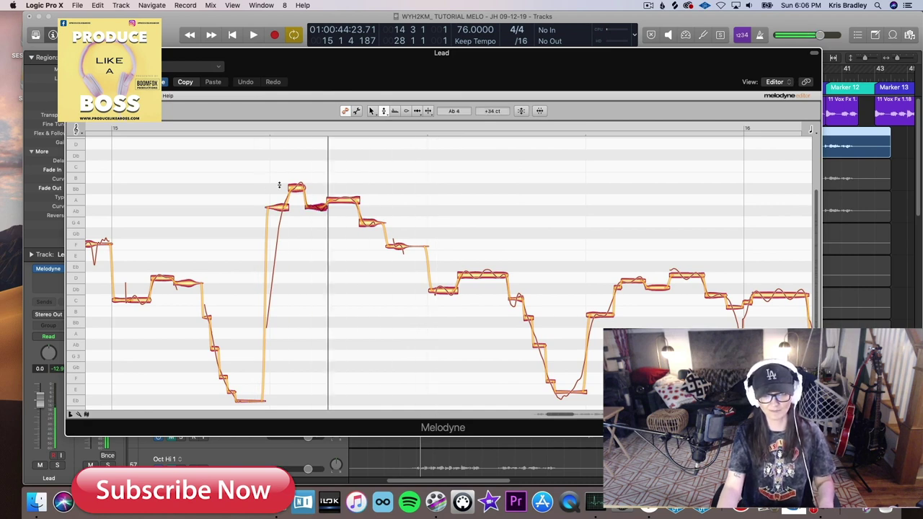
# - Center the F4 note and the long D4 note in the second half of bar 15, and lower the note between them to C4, +11 ct
pyautogui.click(403, 245)
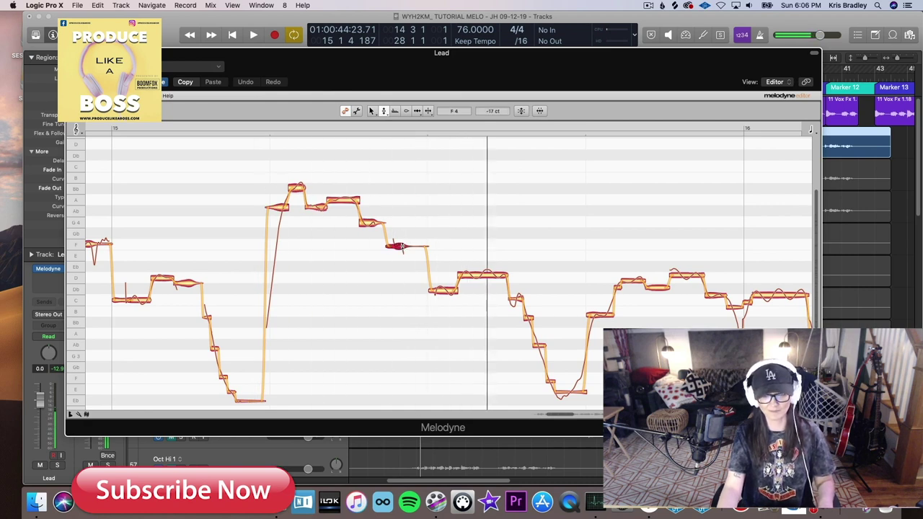
pyautogui.click(472, 276)
pyautogui.click(447, 290)
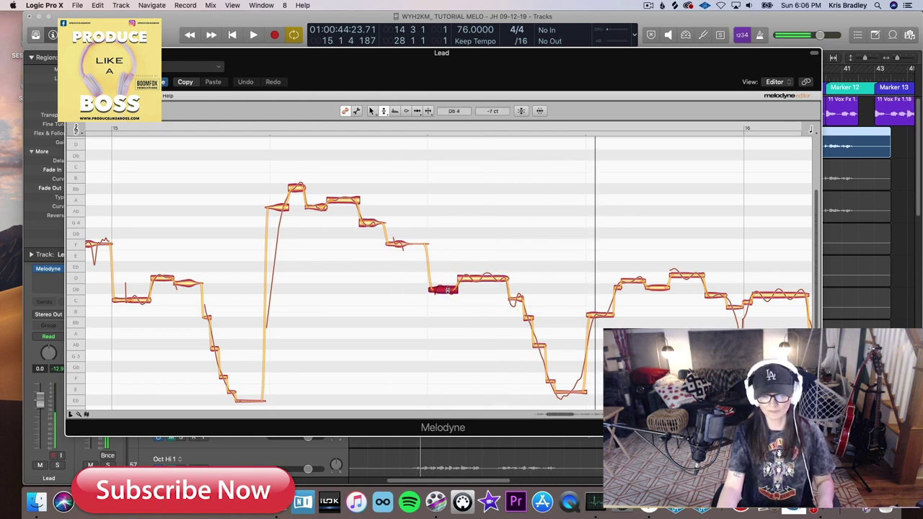
pyautogui.moveTo(447, 290); pyautogui.dragTo(445, 298)
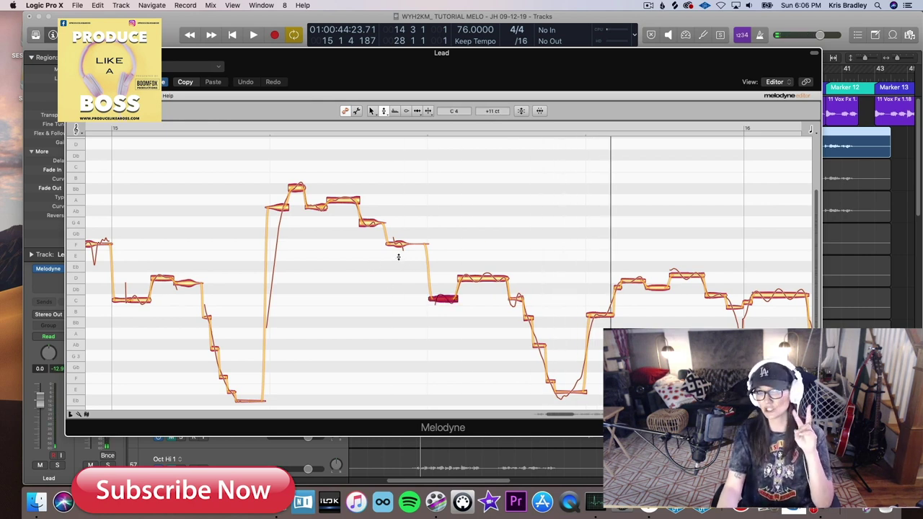
# - Select the two D4 notes shortly before bar 16, set both to D4, 0 ct, and play the passage
pyautogui.hscroll(1, 396, 259)
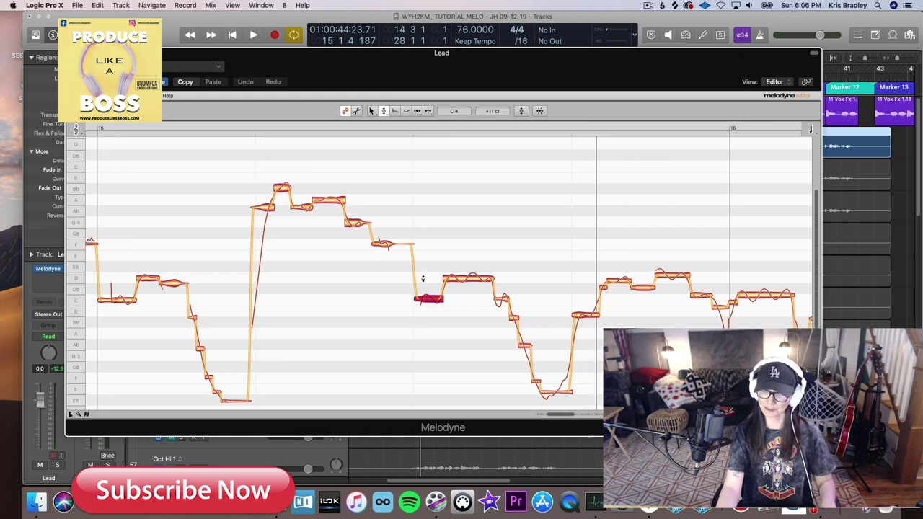
pyautogui.hscroll(5, 423, 278)
pyautogui.press('space')
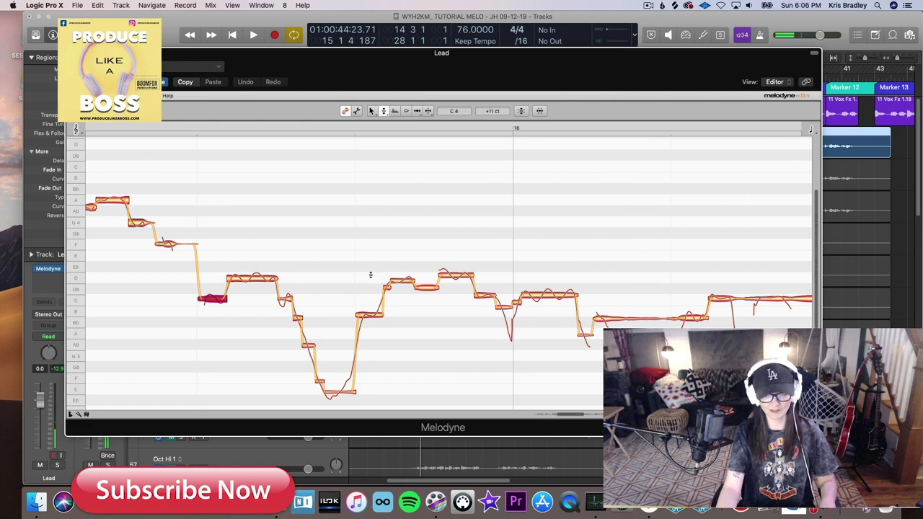
pyautogui.click(403, 280)
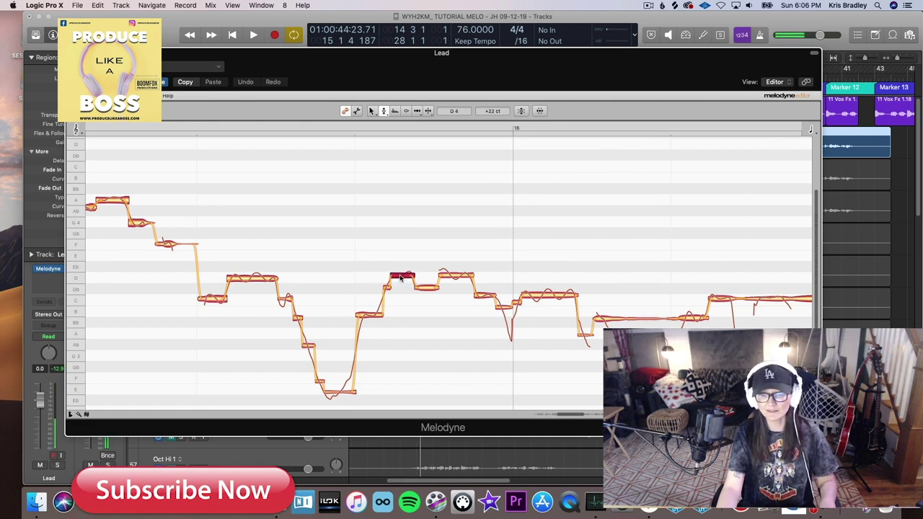
pyautogui.click(445, 275)
pyautogui.moveTo(380, 254); pyautogui.dragTo(462, 279)
pyautogui.doubleClick(459, 277)
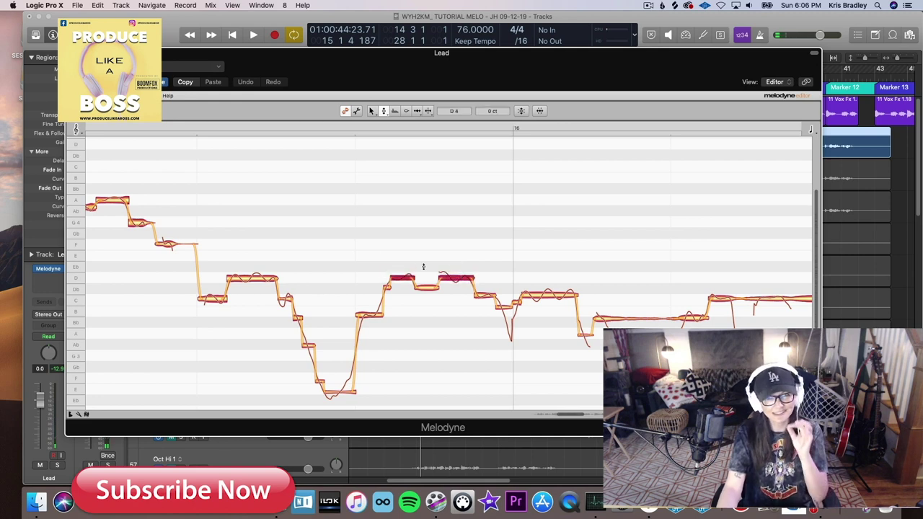
pyautogui.press('space')
# - Lower the note after the second D4 before bar 16 to C4, +12 ct and bar 16's first long note to C4, +15 ct, and play back
pyautogui.hscroll(1, 339, 289)
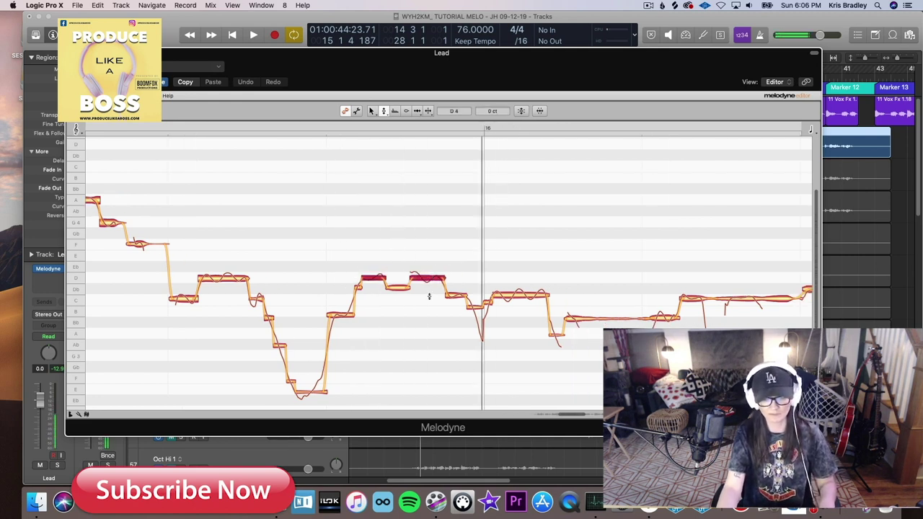
pyautogui.press('space')
pyautogui.click(454, 296)
pyautogui.press('space')
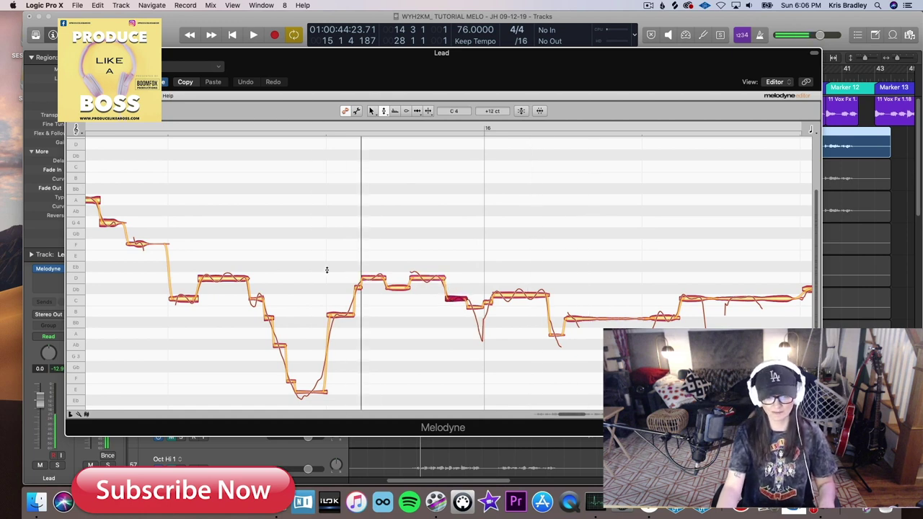
pyautogui.hscroll(4, 327, 271)
pyautogui.hscroll(-1, 297, 294)
pyautogui.click(333, 298)
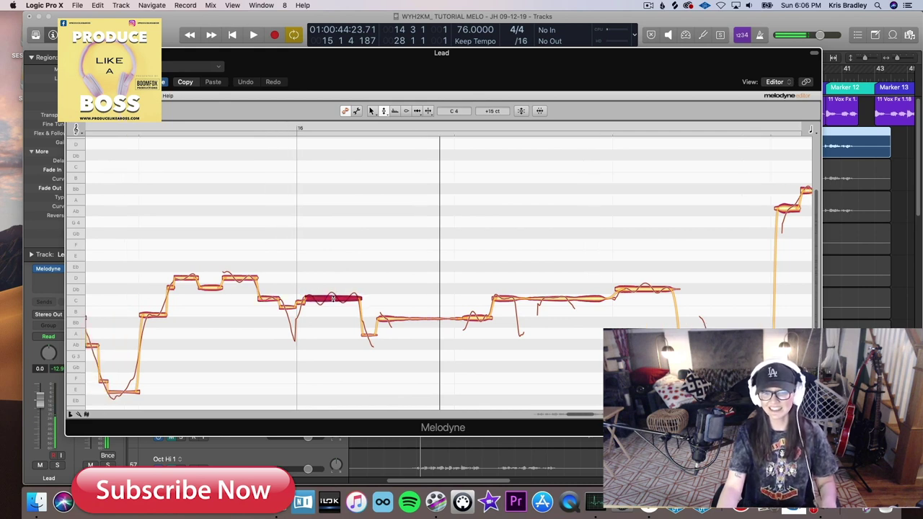
pyautogui.doubleClick(256, 259)
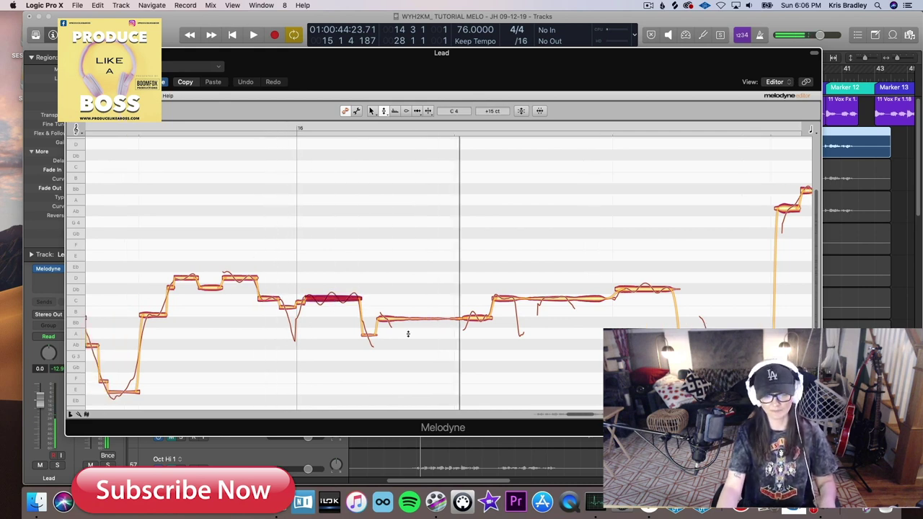
# - Split the long C4 phrase in the middle of bar 16 into shorter notes with the Note Separation Tool
pyautogui.moveTo(499, 277); pyautogui.dragTo(551, 296)
pyautogui.rightClick(456, 282)
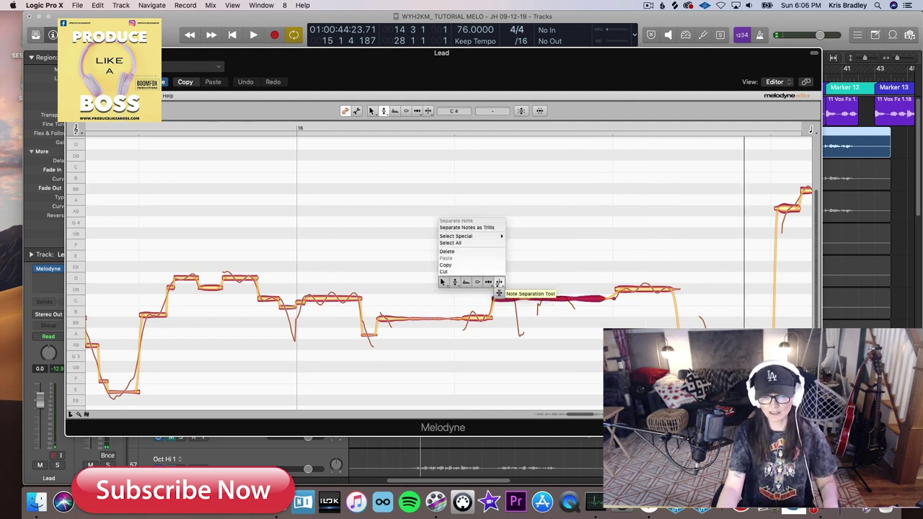
pyautogui.click(498, 282)
pyautogui.doubleClick(513, 298)
pyautogui.doubleClick(535, 298)
pyautogui.doubleClick(567, 299)
pyautogui.doubleClick(541, 299)
# - Set the two level split notes in bar 16 to C4, 0 ct with the Pitch Tool, and the wavering long note after them to C4, +12 ct
pyautogui.rightClick(577, 318)
pyautogui.click(521, 324)
pyautogui.moveTo(488, 279); pyautogui.dragTo(551, 298)
pyautogui.doubleClick(551, 297)
pyautogui.press('space')
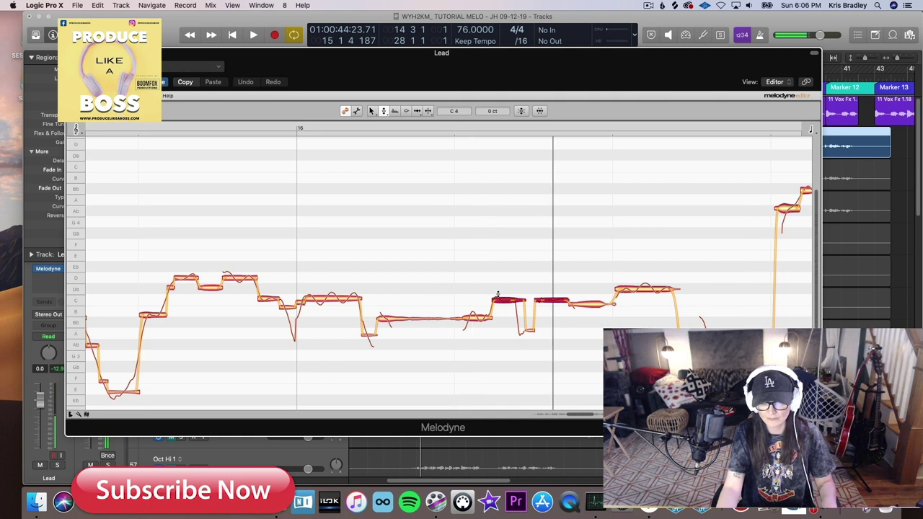
pyautogui.moveTo(639, 288); pyautogui.dragTo(639, 301)
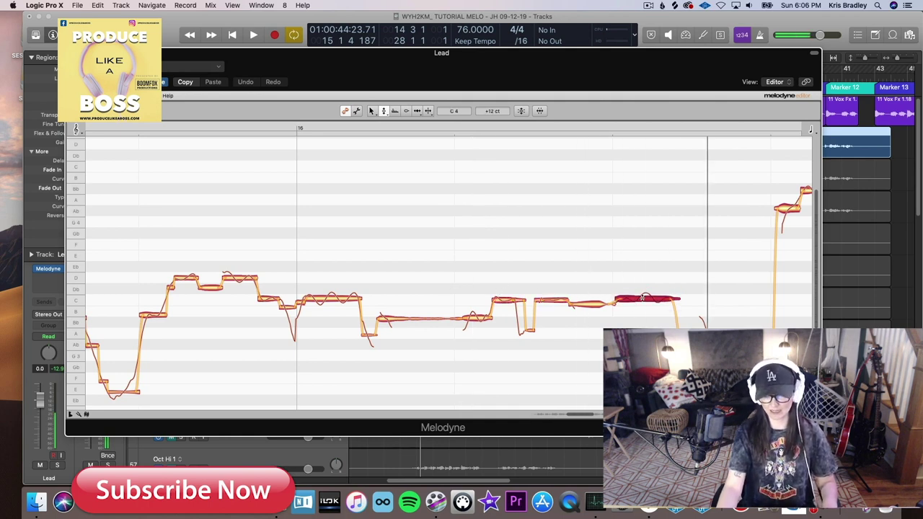
pyautogui.hscroll(2, 638, 301)
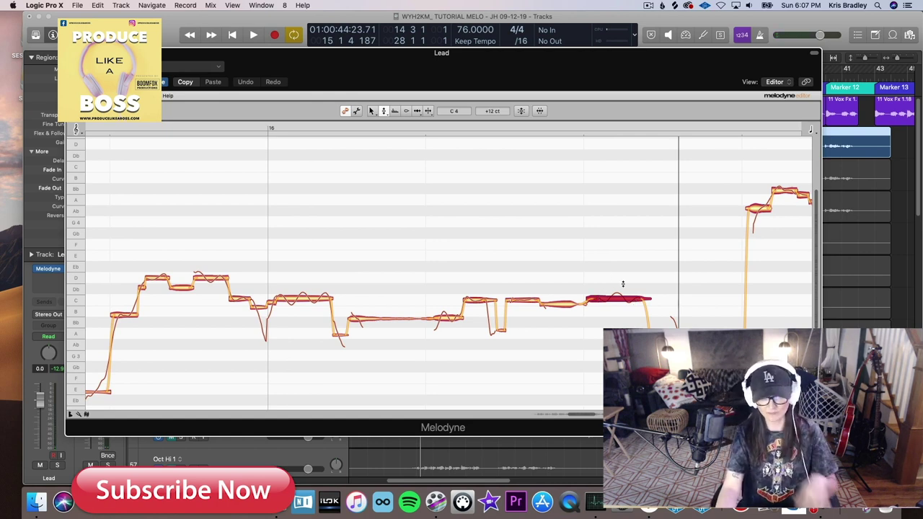
# - Exaggerate the vibrato of the last long C4 note in bar 16 to 291.0% with the Pitch Modulation Tool and play it
pyautogui.rightClick(618, 282)
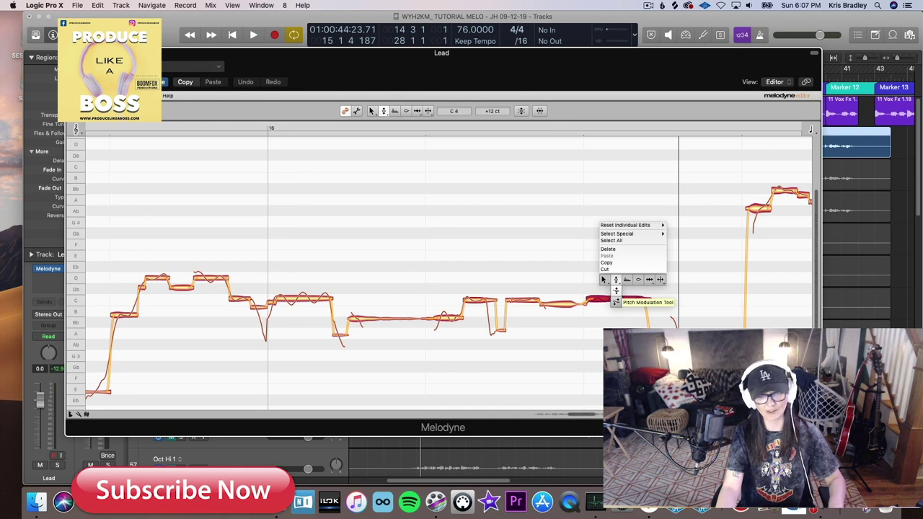
pyautogui.click(615, 302)
pyautogui.moveTo(613, 298); pyautogui.dragTo(608, 206)
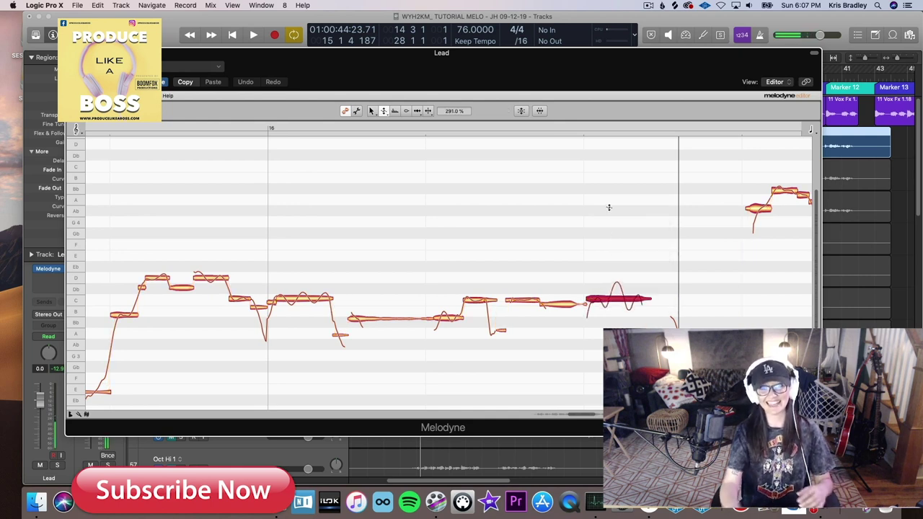
pyautogui.press('space')
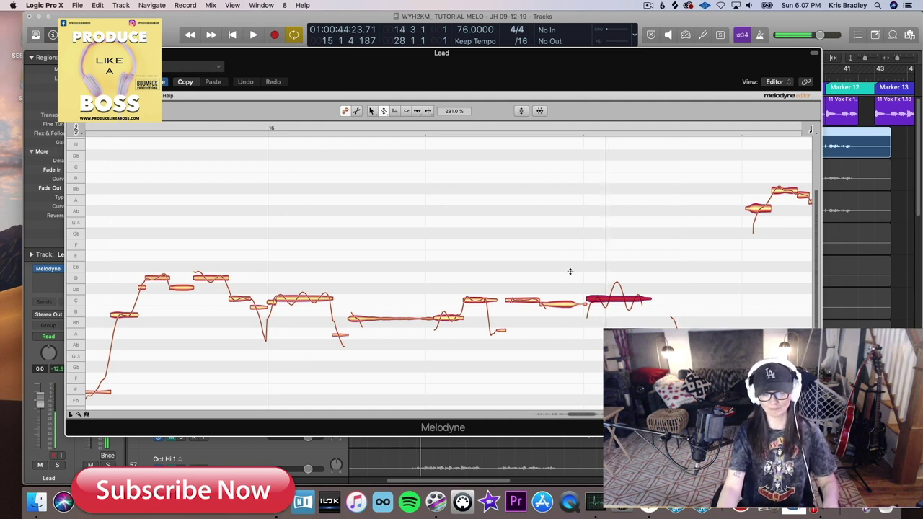
# - Flatten the last long C4 note's pitch modulation to -5.0%, and bring it back to 90.0%
pyautogui.rightClick(619, 295)
pyautogui.click(619, 303)
pyautogui.rightClick(620, 290)
pyautogui.click(620, 279)
pyautogui.moveTo(617, 298); pyautogui.dragTo(618, 329)
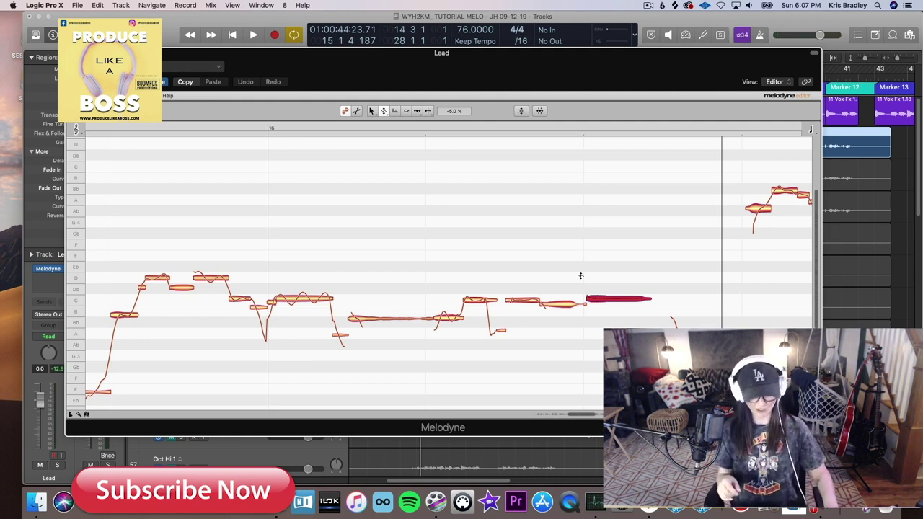
pyautogui.press('super+z')
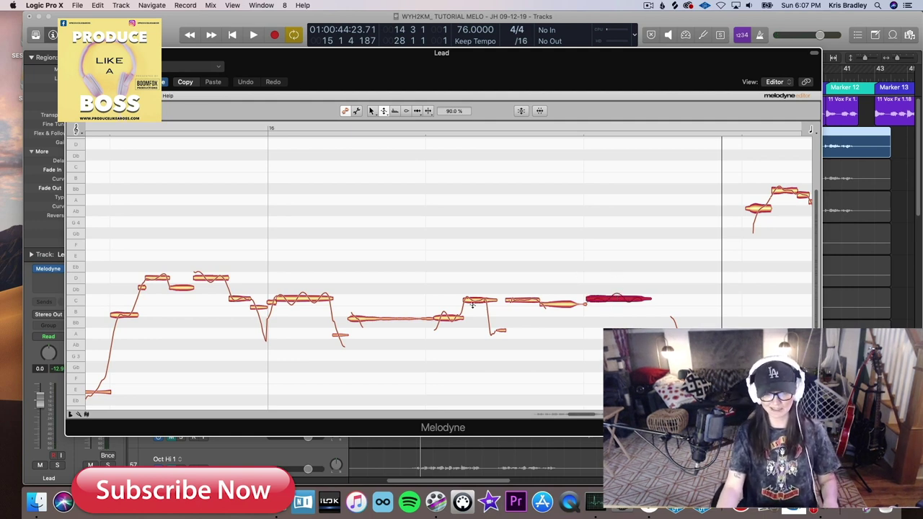
# - Set the pitch modulation of the long C4 note at the start of bar 16 to 69.0% and play it
pyautogui.click(303, 292)
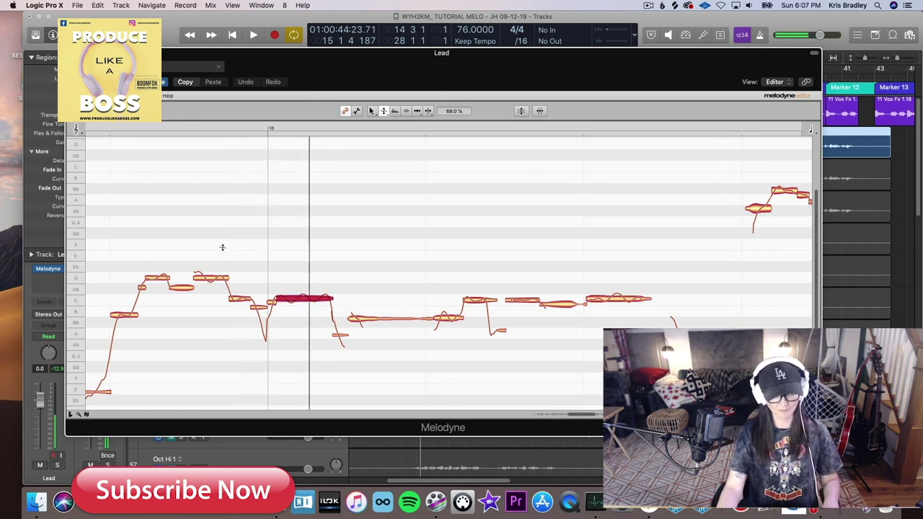
pyautogui.press('space')
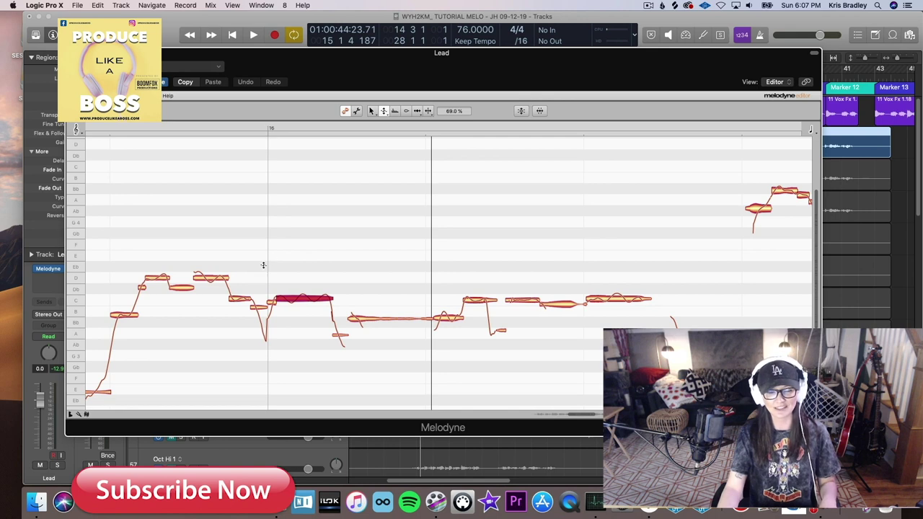
# - Split the last long D4 note before bar 16 into three shorter notes with the Note Separation Tool
pyautogui.rightClick(135, 260)
pyautogui.click(181, 250)
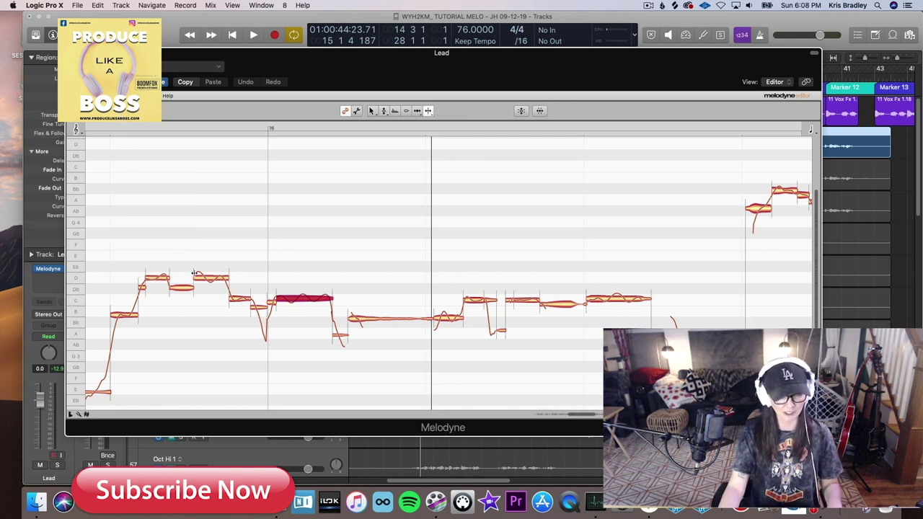
pyautogui.click(203, 277)
pyautogui.click(203, 278)
pyautogui.doubleClick(215, 278)
# - Set the three split notes before bar 16 to D4, 0 ct with the Pitch Tool and play the phrase
pyautogui.rightClick(237, 265)
pyautogui.click(190, 265)
pyautogui.press('space')
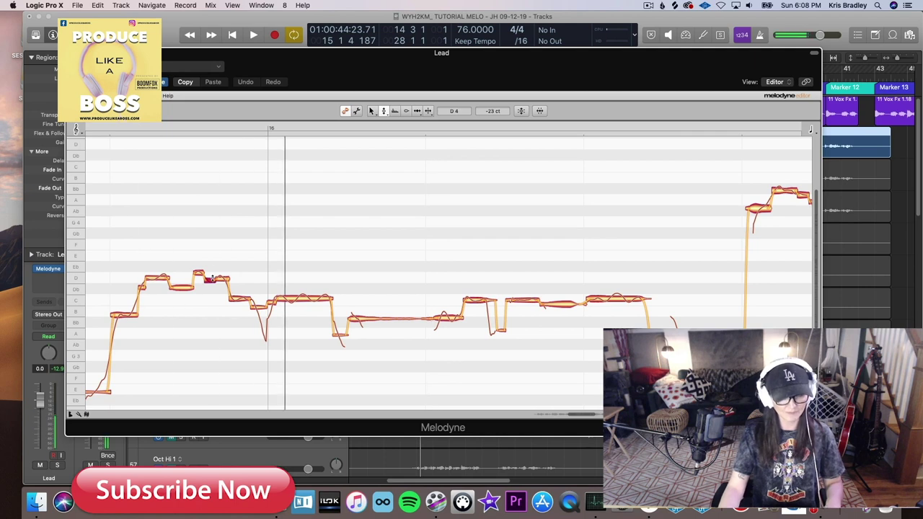
pyautogui.moveTo(199, 273); pyautogui.dragTo(223, 276)
pyautogui.doubleClick(216, 278)
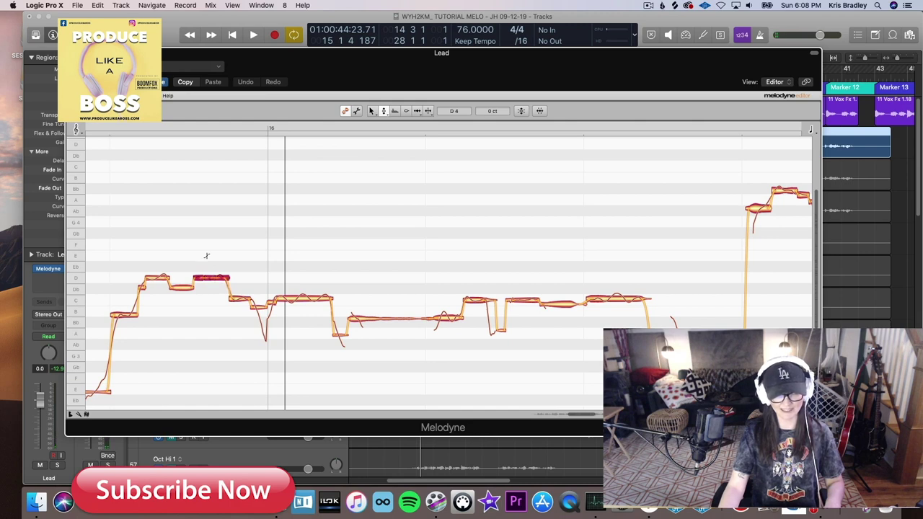
pyautogui.doubleClick(116, 252)
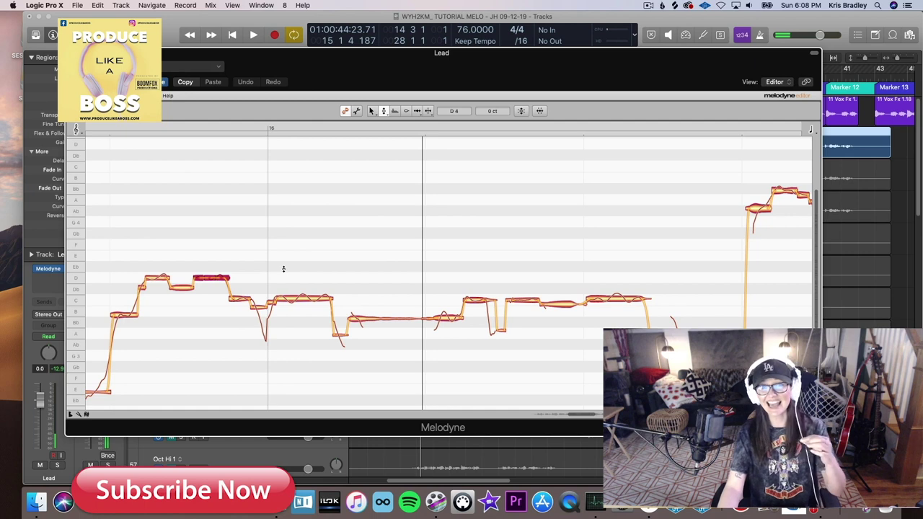
pyautogui.click(119, 257)
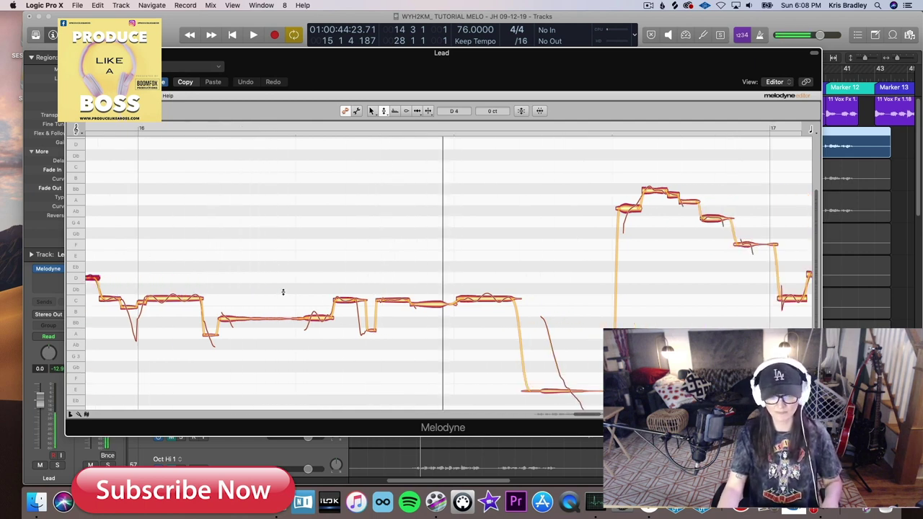
# - Set the last long C4 note in bar 16 to 0 ct, and reduce its pitch modulation to 47.0%
pyautogui.click(470, 298)
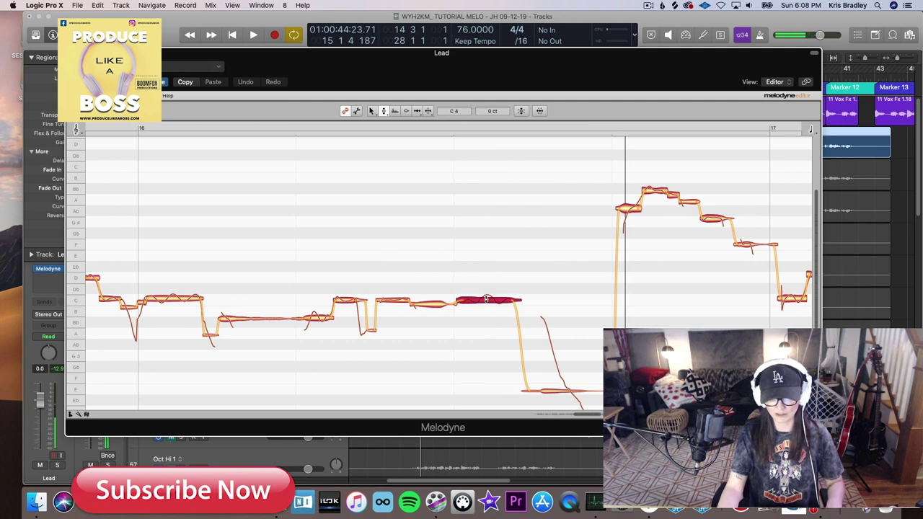
pyautogui.rightClick(470, 294)
pyautogui.click(485, 318)
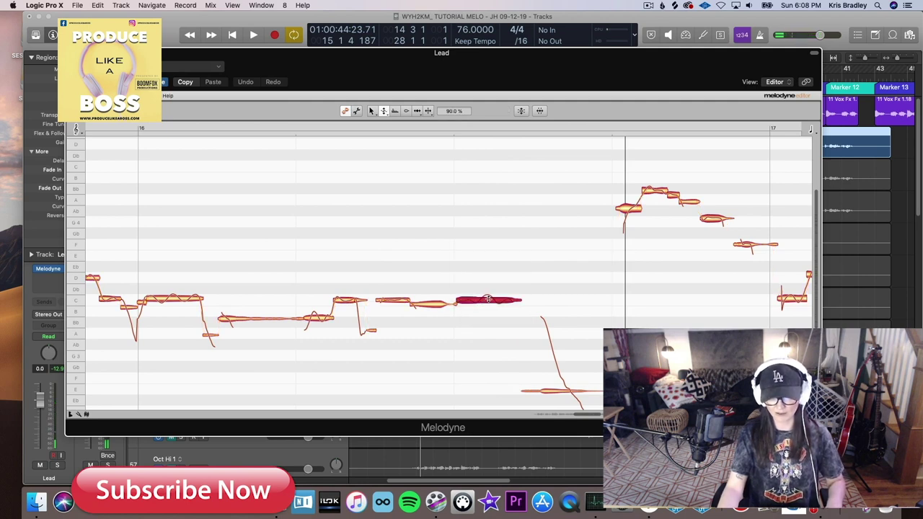
pyautogui.moveTo(487, 303); pyautogui.dragTo(487, 314)
pyautogui.doubleClick(397, 261)
pyautogui.moveTo(500, 288); pyautogui.dragTo(455, 263)
pyautogui.press('space')
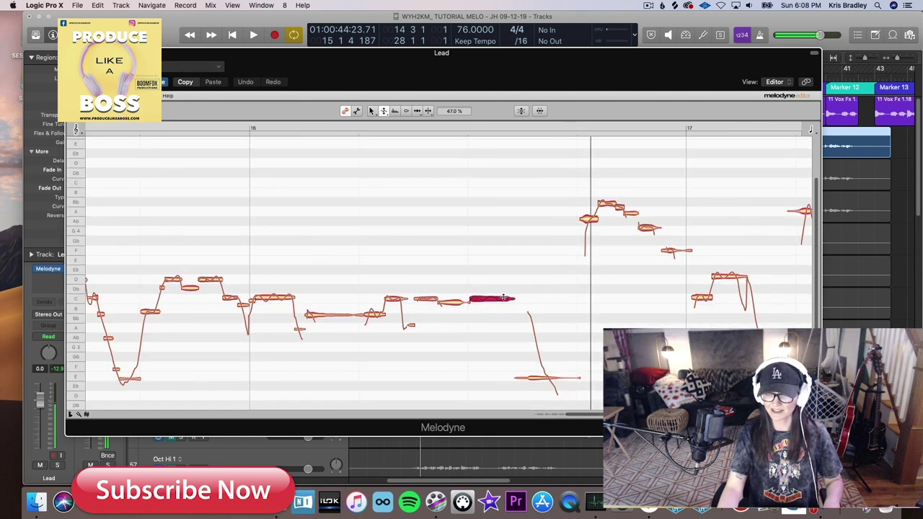
# - Set the last long C4 note's pitch modulation to 82.0% and play on into bar 17
pyautogui.moveTo(510, 311); pyautogui.dragTo(491, 300)
pyautogui.doubleClick(439, 270)
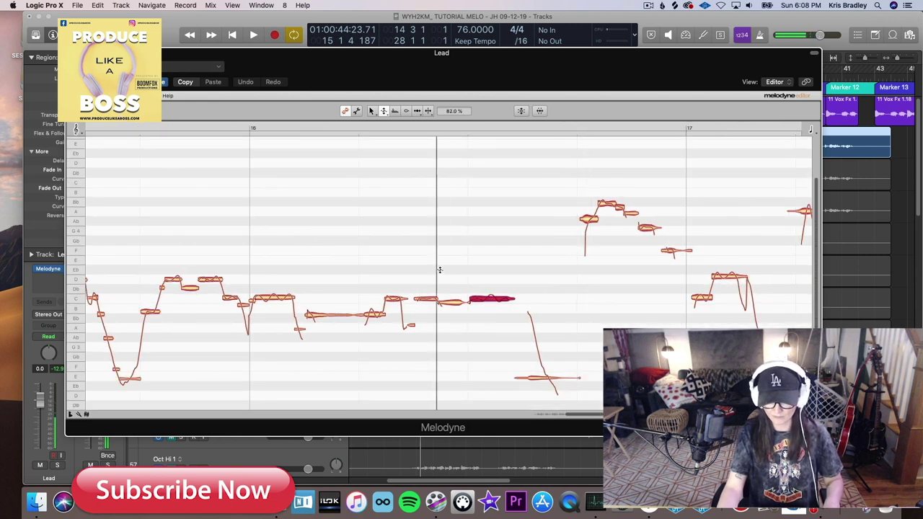
pyautogui.press('space')
pyautogui.hscroll(4, 494, 291)
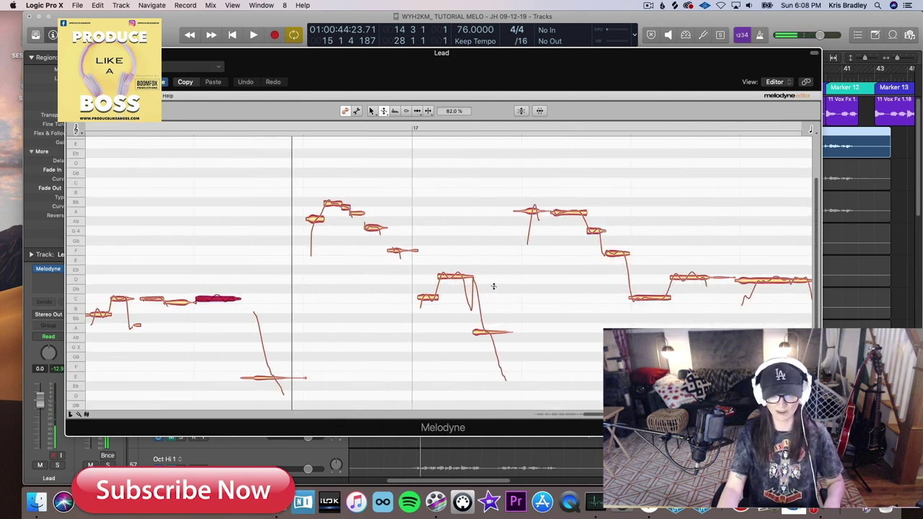
pyautogui.keyDown('ctrl'); pyautogui.keyDown('super'); pyautogui.click(428, 275); pyautogui.keyUp('super'); pyautogui.keyUp('ctrl')
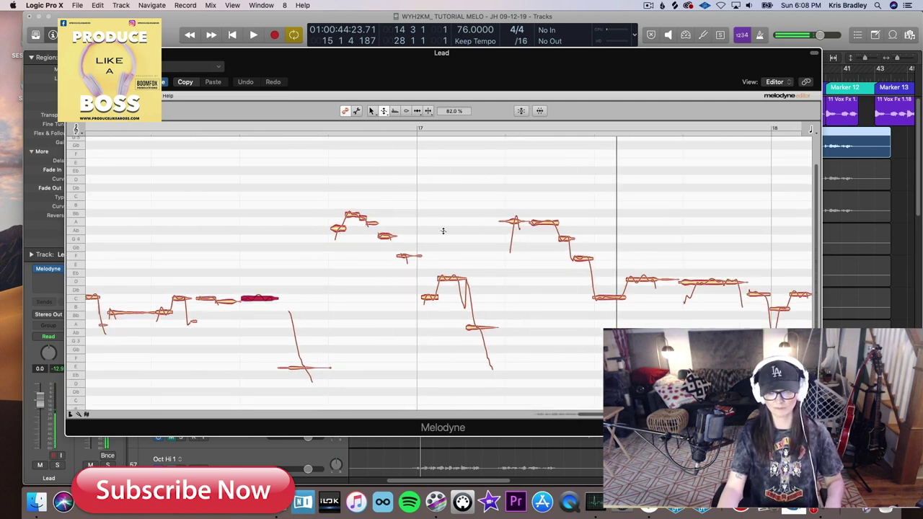
# - Split the notes of the falling phrase before bar 17 and the D4 note after it with the Note Separation Tool
pyautogui.rightClick(315, 220)
pyautogui.click(354, 205)
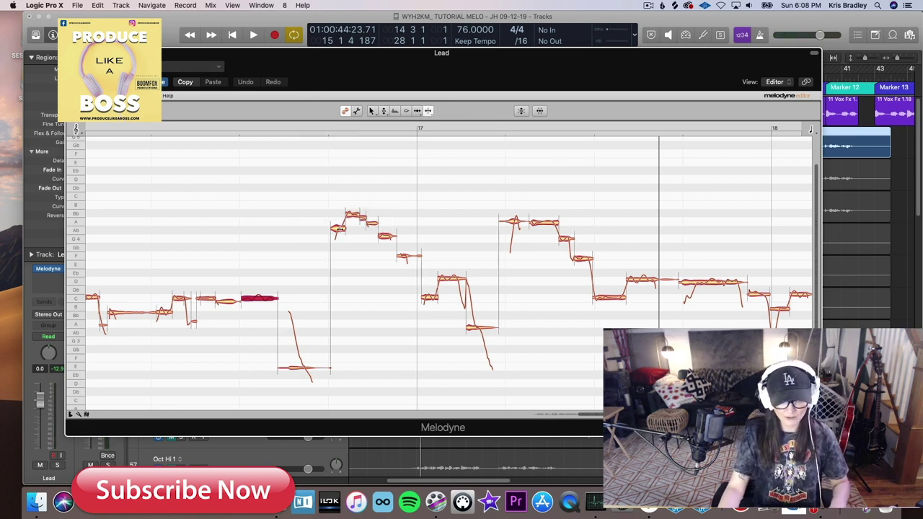
pyautogui.scroll(3, 333, 235)
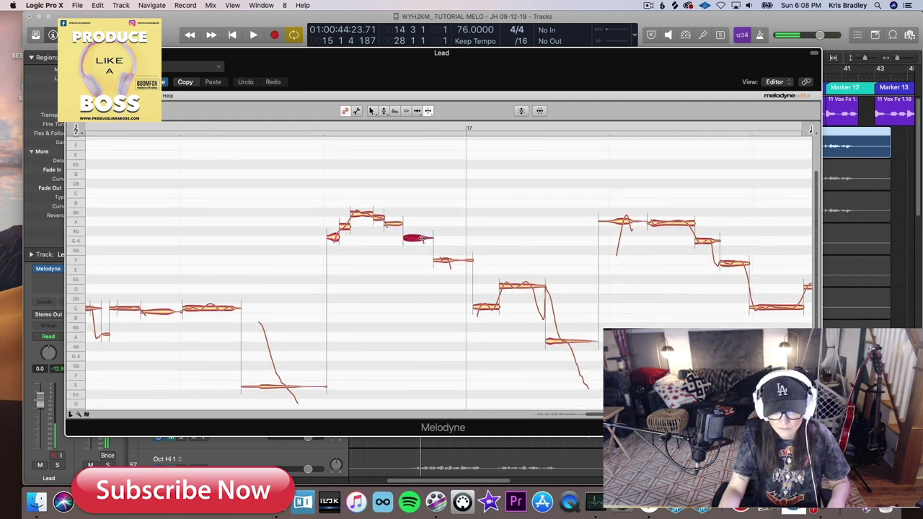
pyautogui.doubleClick(531, 285)
pyautogui.doubleClick(516, 286)
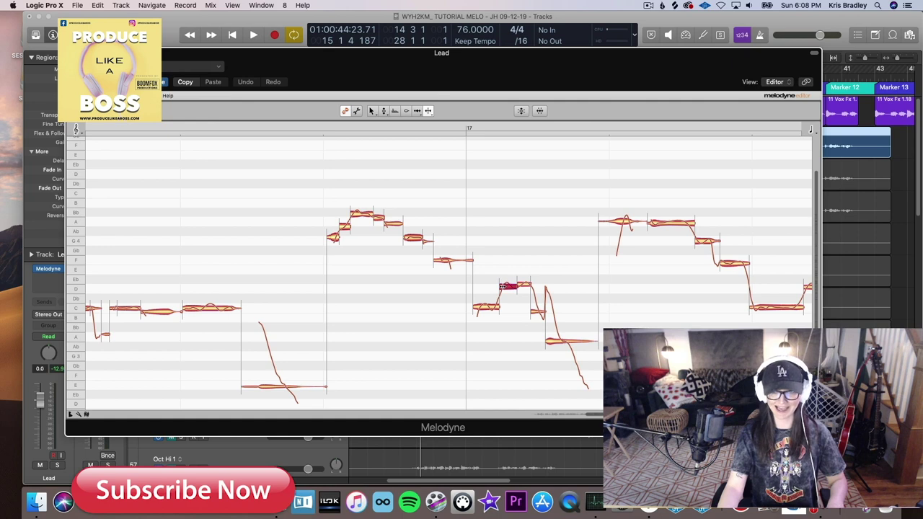
# - Split the low tail note, the first C4 note, the second phrase's opening notes and its closing C4 note in bar 17
pyautogui.doubleClick(569, 343)
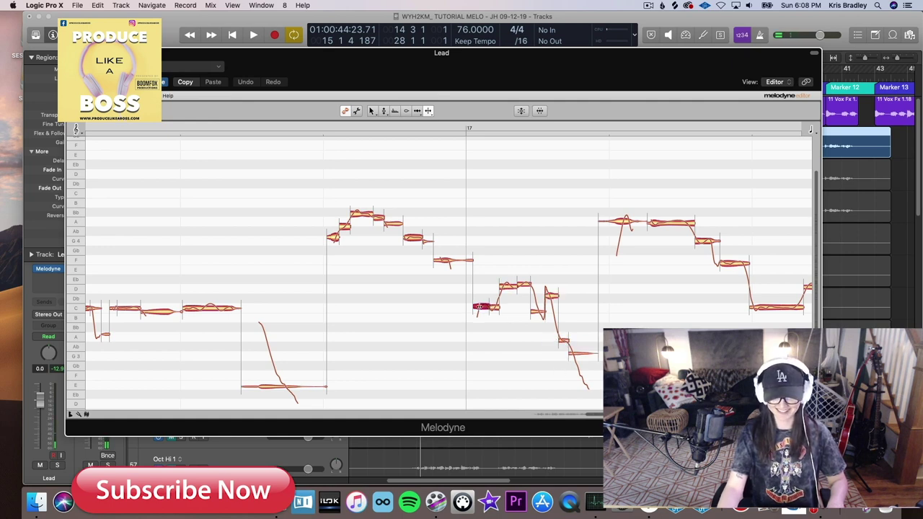
pyautogui.doubleClick(621, 220)
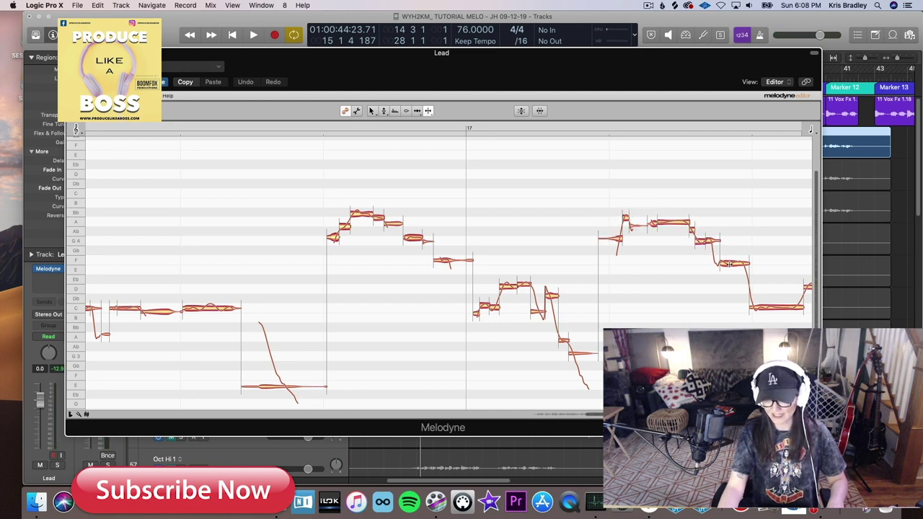
pyautogui.doubleClick(778, 307)
pyautogui.doubleClick(794, 307)
# - Retune the falling phrase before bar 17 with the Pitch Tool, setting its G4 note to +6 ct, and play it
pyautogui.rightClick(363, 236)
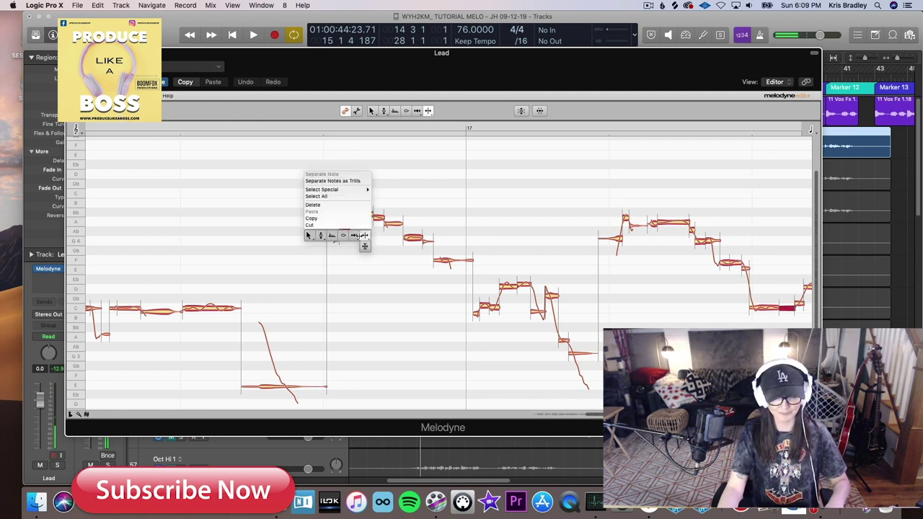
pyautogui.click(321, 235)
pyautogui.doubleClick(242, 211)
pyautogui.press('space')
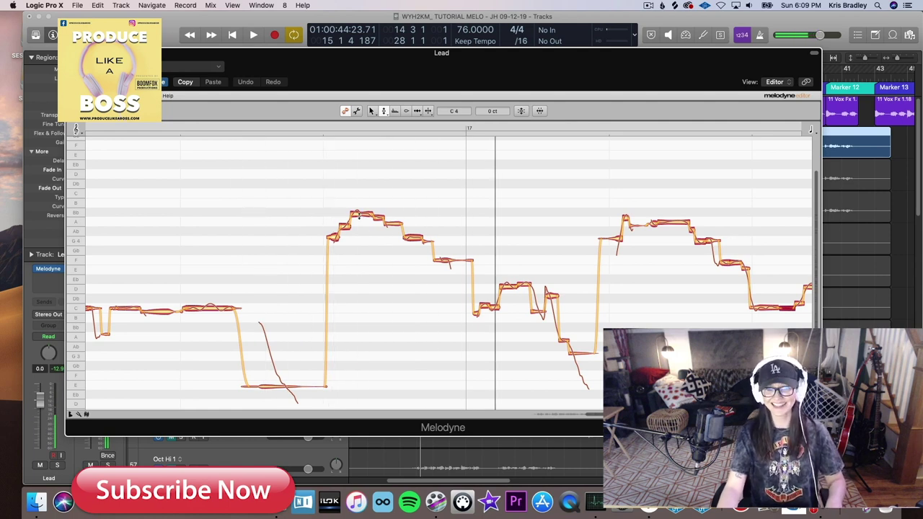
pyautogui.moveTo(361, 215); pyautogui.dragTo(415, 240)
pyautogui.doubleClick(299, 214)
pyautogui.doubleClick(298, 219)
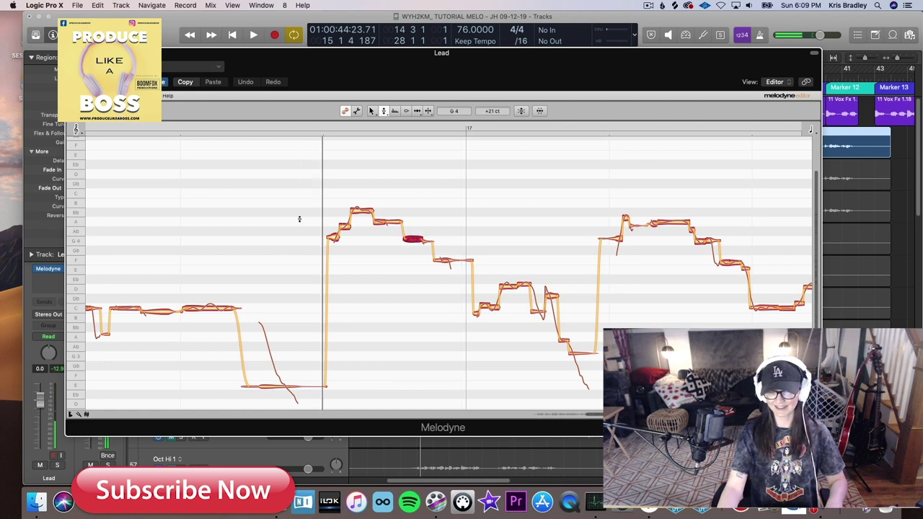
pyautogui.moveTo(413, 239); pyautogui.dragTo(415, 242)
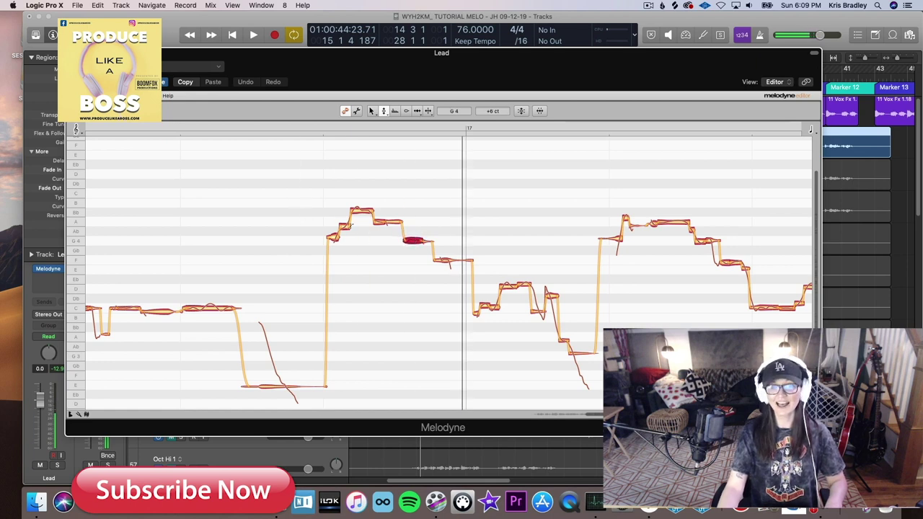
pyautogui.press('space')
# - Bring the two D4 notes in bar 17 closer to pitch and set the two notes before them to C4, 0 ct
pyautogui.moveTo(502, 277); pyautogui.dragTo(532, 288)
pyautogui.moveTo(508, 286); pyautogui.dragTo(503, 292)
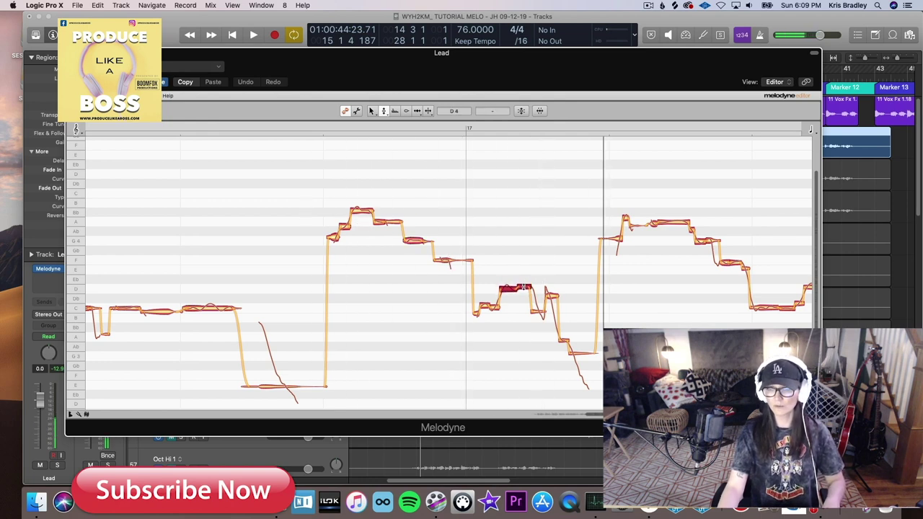
pyautogui.click(488, 307)
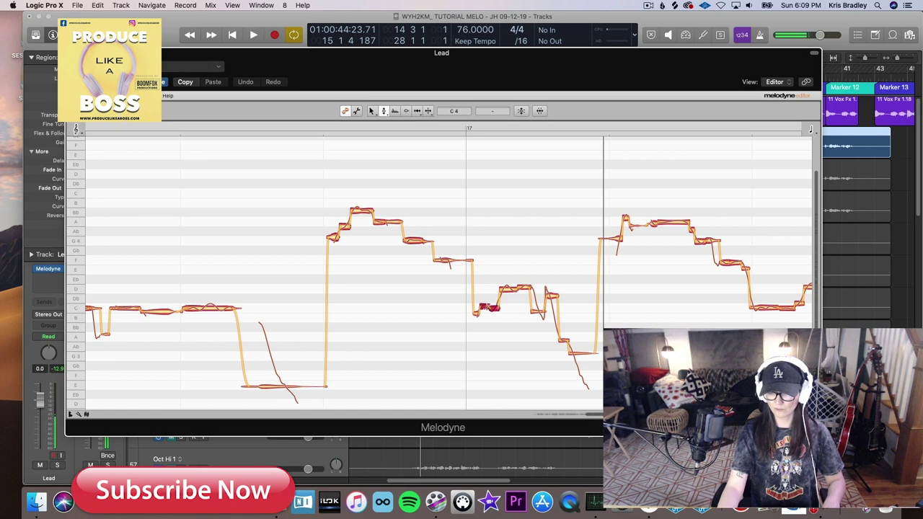
pyautogui.doubleClick(490, 307)
pyautogui.press('space')
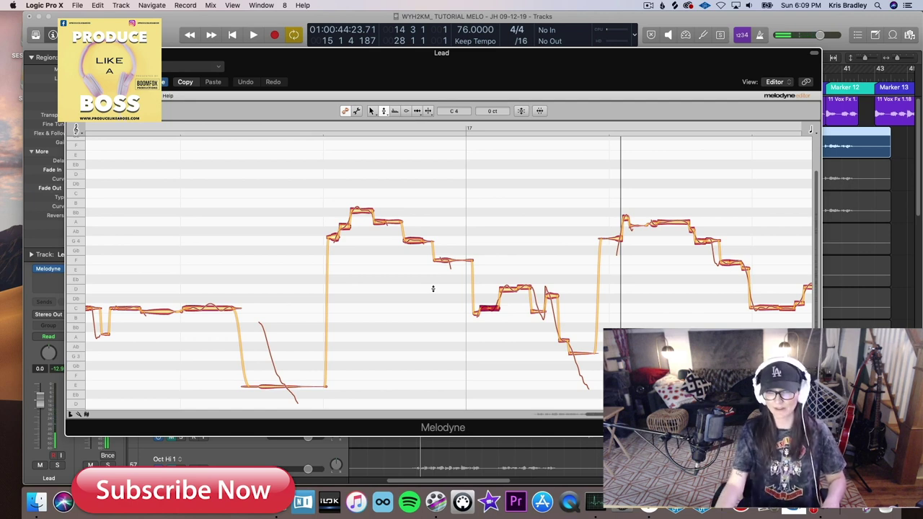
# - Try the short peak note in the middle of bar 17 at Bb4, +18 ct, then undo it and play the original
pyautogui.hscroll(2, 428, 310)
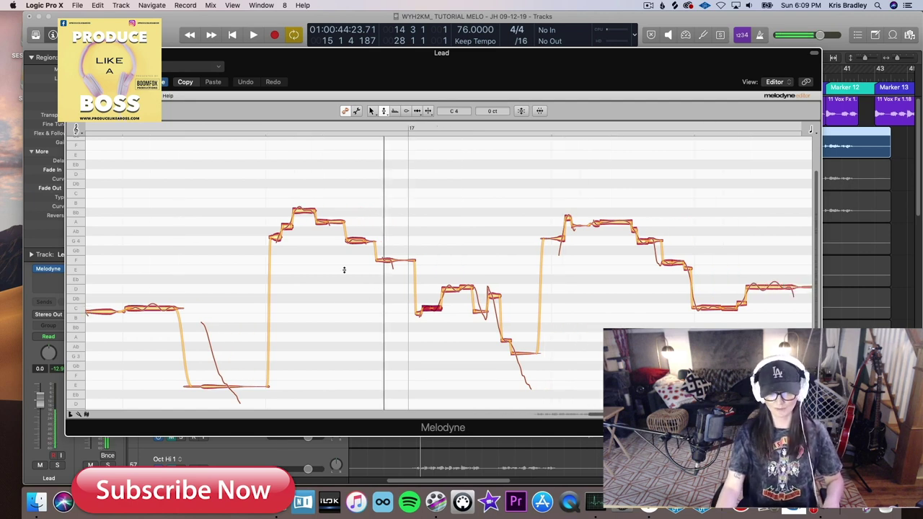
pyautogui.hscroll(5, 343, 270)
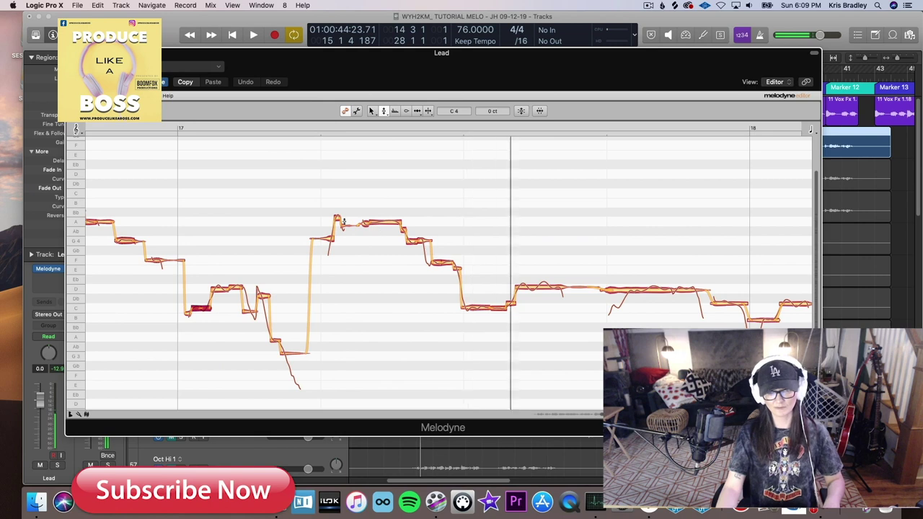
pyautogui.moveTo(336, 218); pyautogui.dragTo(336, 209)
pyautogui.click(315, 210)
pyautogui.click(336, 212)
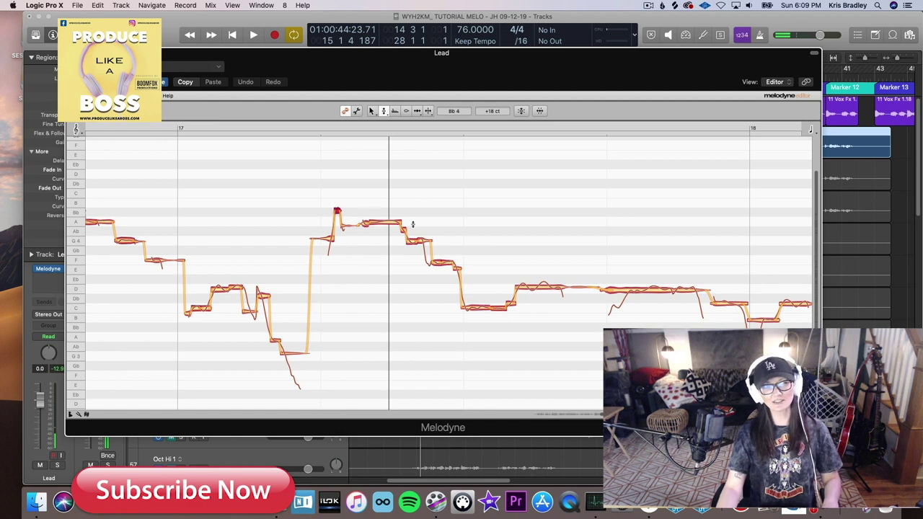
pyautogui.press('super+z')
pyautogui.doubleClick(242, 208)
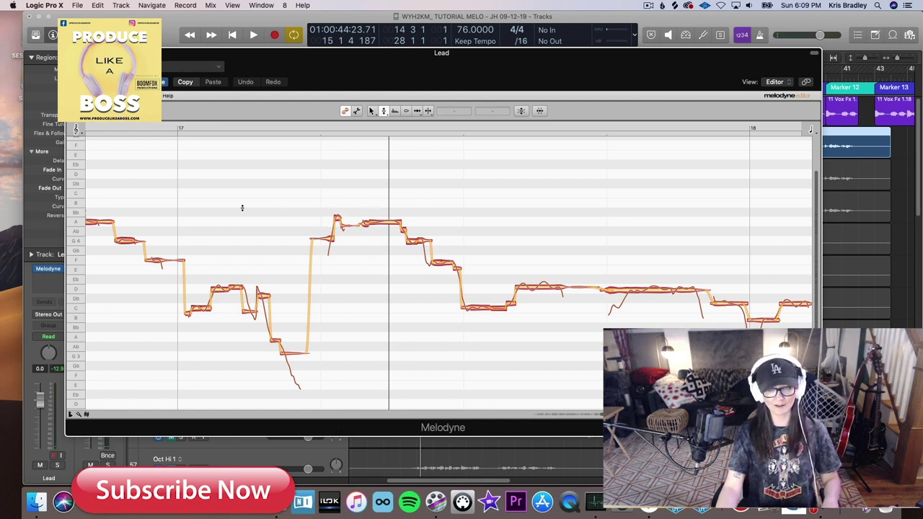
pyautogui.press('space')
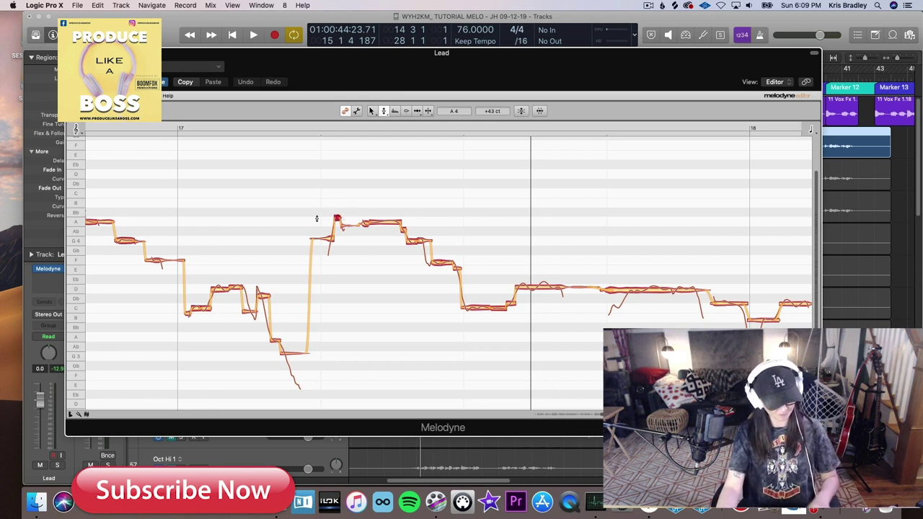
# - Retune the second phrase in bar 17 to Bb4 at its short peak, followed by A4, G4, F4, C4 and D4
pyautogui.click(378, 222)
pyautogui.click(422, 241)
pyautogui.click(439, 260)
pyautogui.click(482, 308)
pyautogui.moveTo(482, 309); pyautogui.dragTo(482, 307)
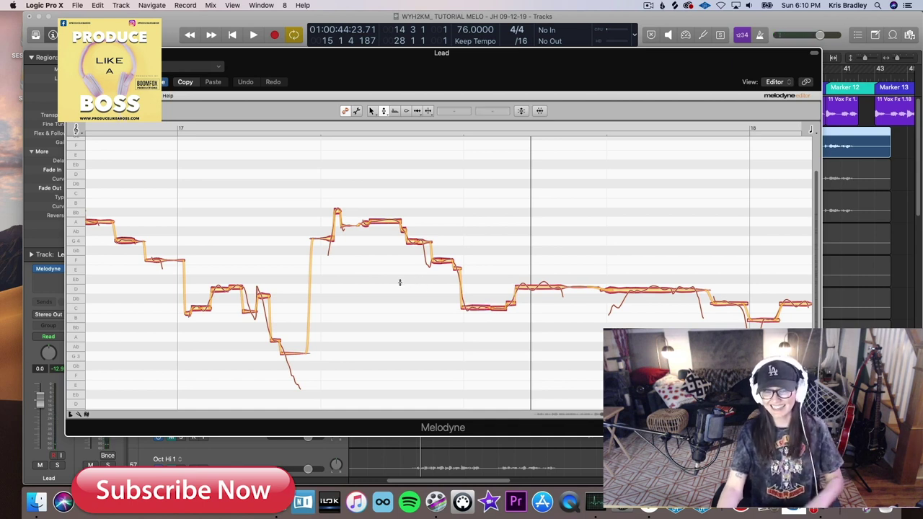
pyautogui.click(535, 284)
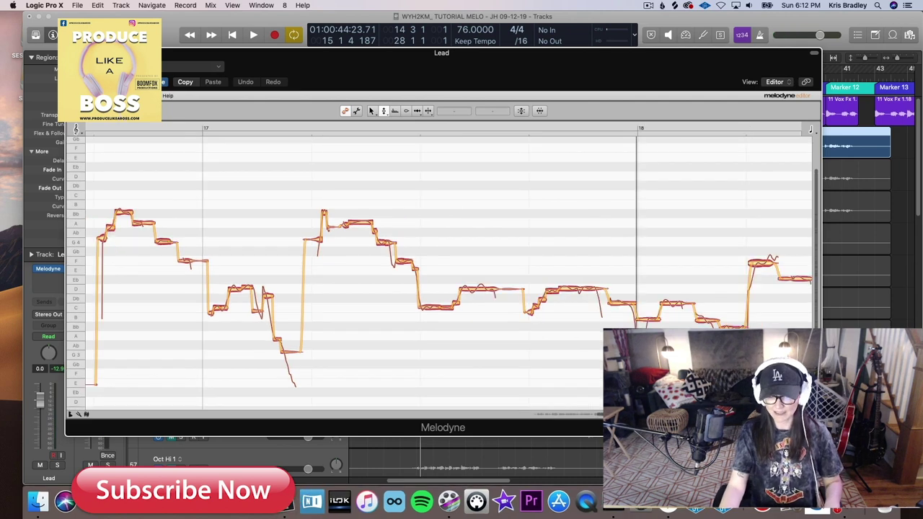
# - Lower the note just before bar 18 to C4 and the second note of bar 18 to C4, -9 ct
pyautogui.hscroll(5, 546, 315)
pyautogui.hscroll(5, 546, 314)
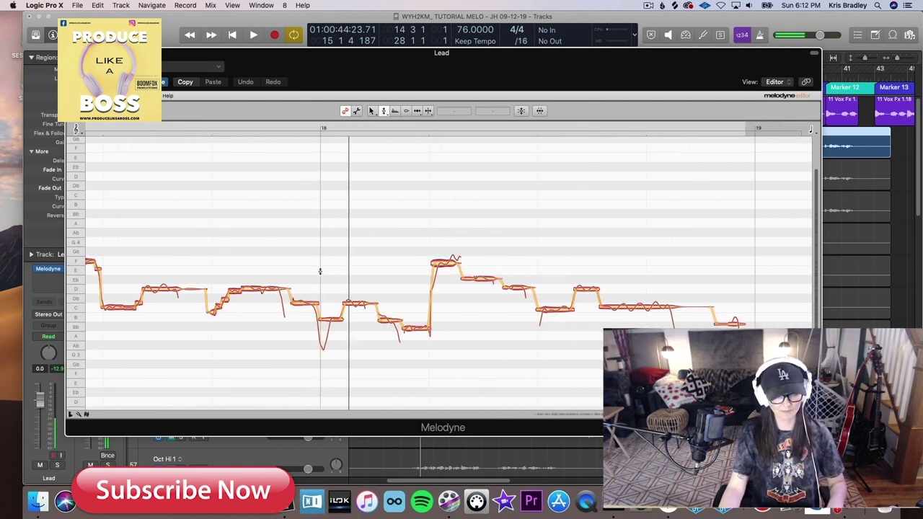
pyautogui.press('space')
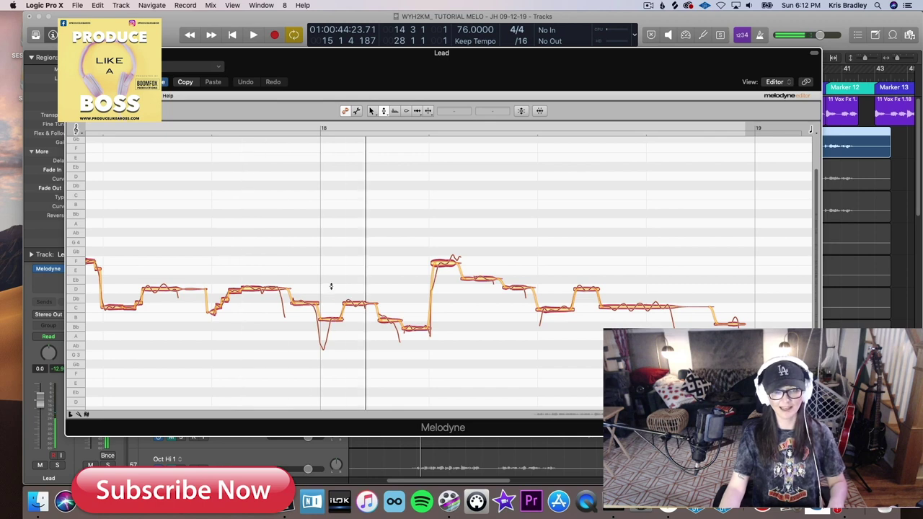
pyautogui.rightClick(326, 289)
pyautogui.click(321, 294)
pyautogui.rightClick(302, 309)
pyautogui.click(305, 305)
pyautogui.click(302, 301)
pyautogui.moveTo(301, 303); pyautogui.dragTo(289, 304)
pyautogui.click(353, 308)
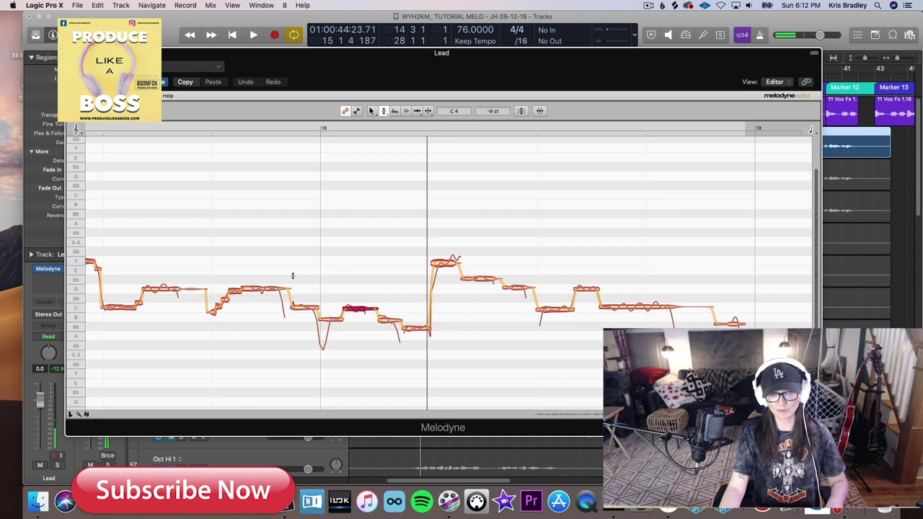
# - Split the third note of bar 18, setting its first part to Bb3, +8 ct, and its second part with the following note to Bb3, 0 ct
pyautogui.press('space')
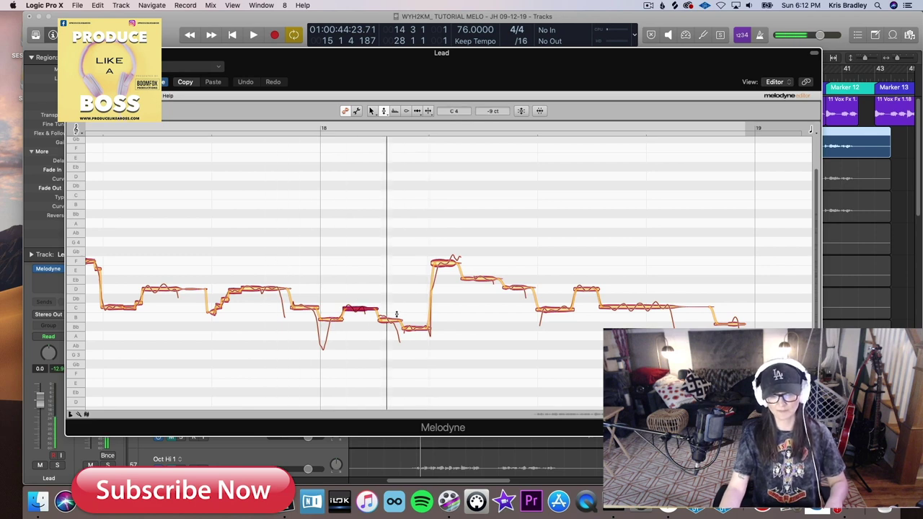
pyautogui.rightClick(366, 310)
pyautogui.click(400, 305)
pyautogui.doubleClick(390, 319)
pyautogui.rightClick(403, 320)
pyautogui.click(360, 319)
pyautogui.moveTo(395, 326); pyautogui.dragTo(396, 329)
pyautogui.click(412, 328)
pyautogui.doubleClick(414, 328)
pyautogui.press('space')
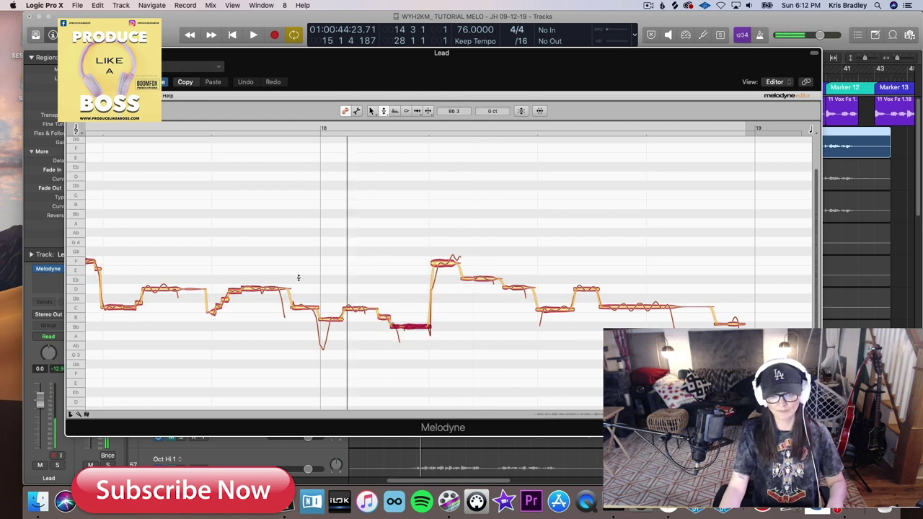
pyautogui.press('space')
pyautogui.moveTo(385, 316); pyautogui.dragTo(385, 326)
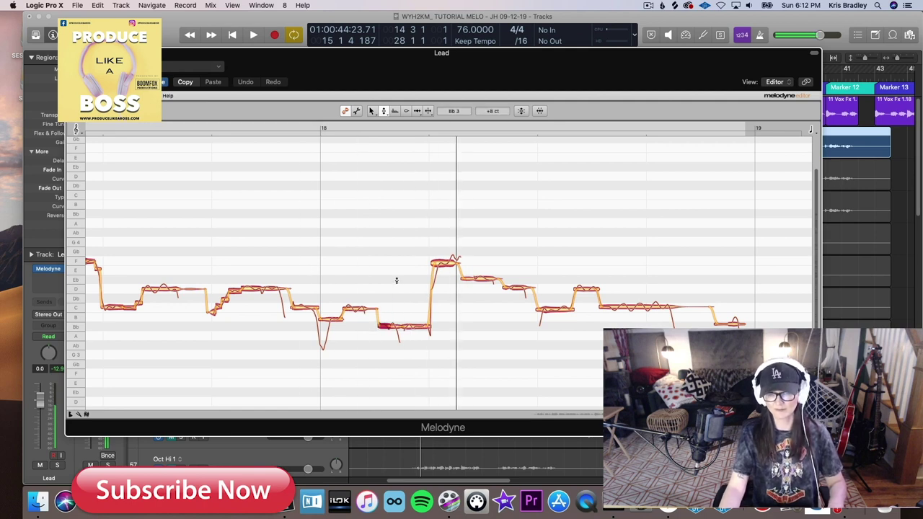
# - Split the high F4 note in bar 18 into shorter pieces, setting the first to Eb4, +20 ct, and the last to F4, +5 ct
pyautogui.rightClick(414, 249)
pyautogui.click(446, 249)
pyautogui.click(447, 261)
pyautogui.rightClick(422, 268)
pyautogui.click(422, 268)
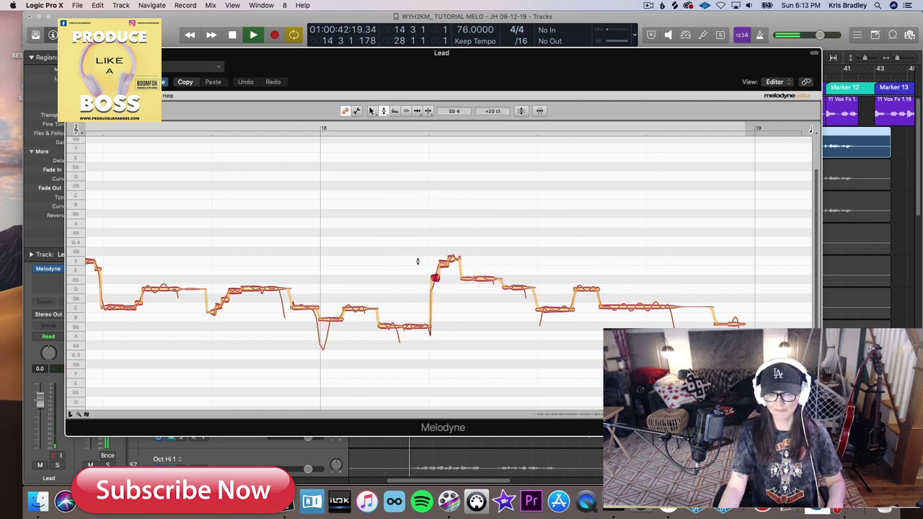
pyautogui.click(436, 277)
pyautogui.moveTo(452, 258); pyautogui.dragTo(452, 261)
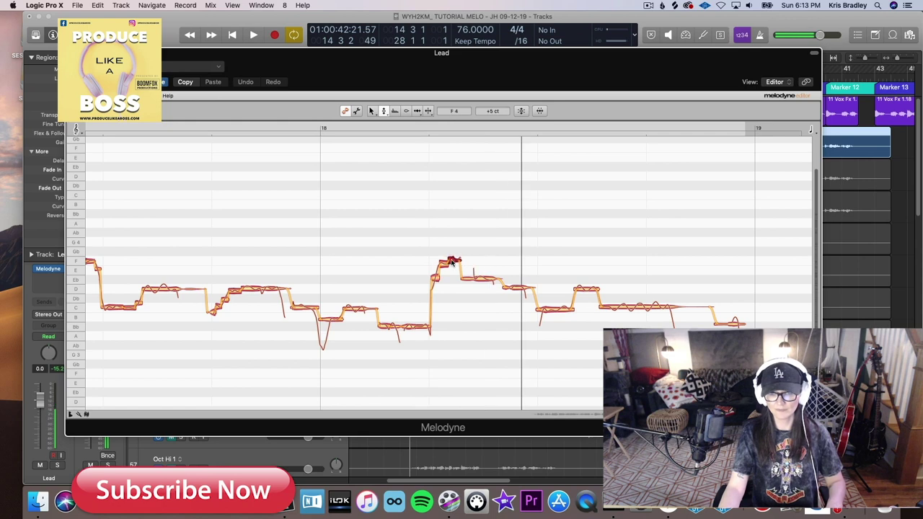
# - Retune the five notes after the F4 peak to Eb4, D4 at -20 ct, C4, D4 and, for the long one, C4 at -15 ct
pyautogui.click(476, 277)
pyautogui.click(516, 289)
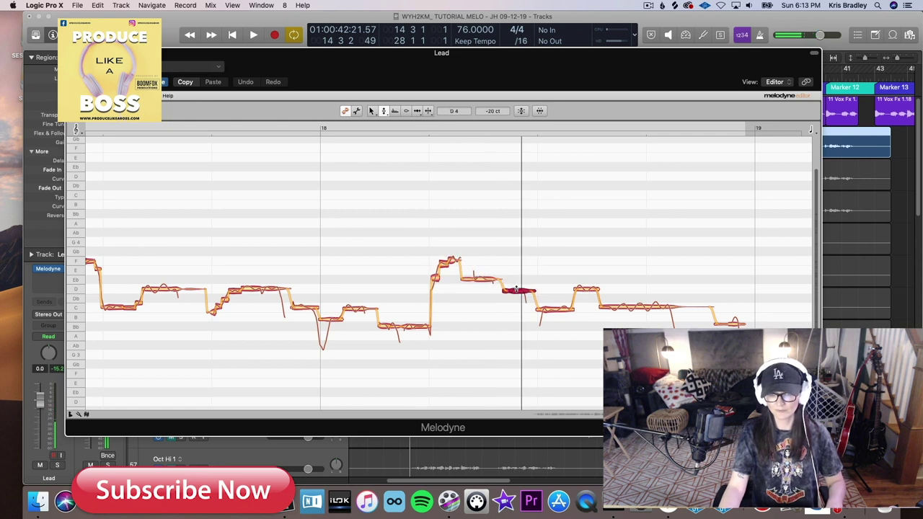
pyautogui.click(556, 308)
pyautogui.click(583, 289)
pyautogui.click(611, 308)
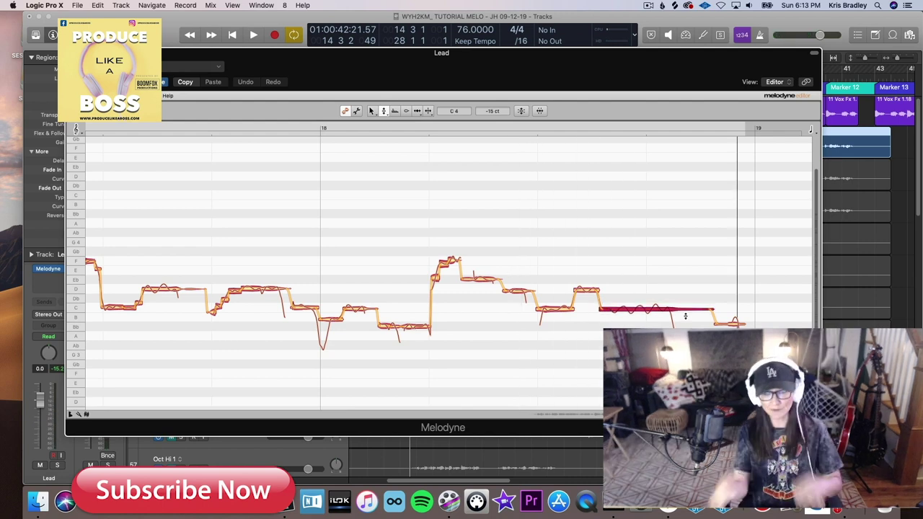
# - Reduce the vibrato of the long C4 note near the end of bar 18 to 62.0% pitch modulation
pyautogui.rightClick(648, 312)
pyautogui.click(649, 302)
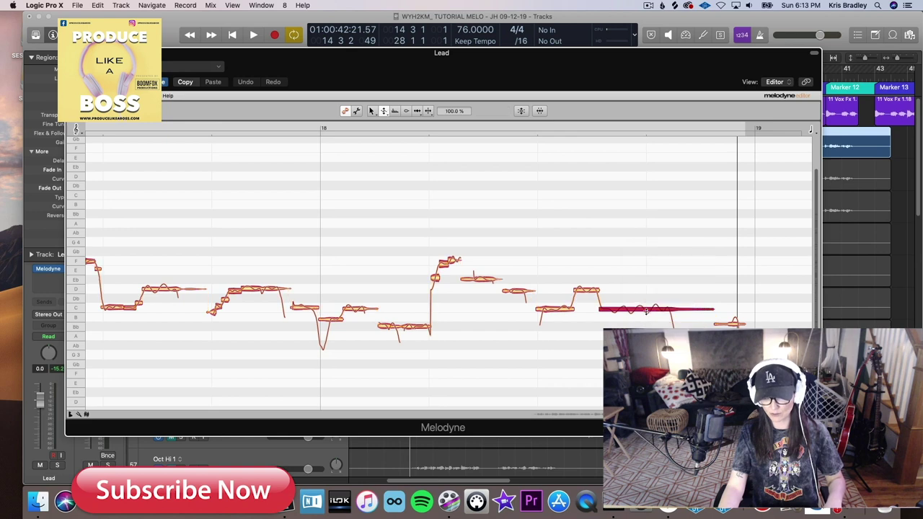
pyautogui.moveTo(645, 308); pyautogui.dragTo(644, 326)
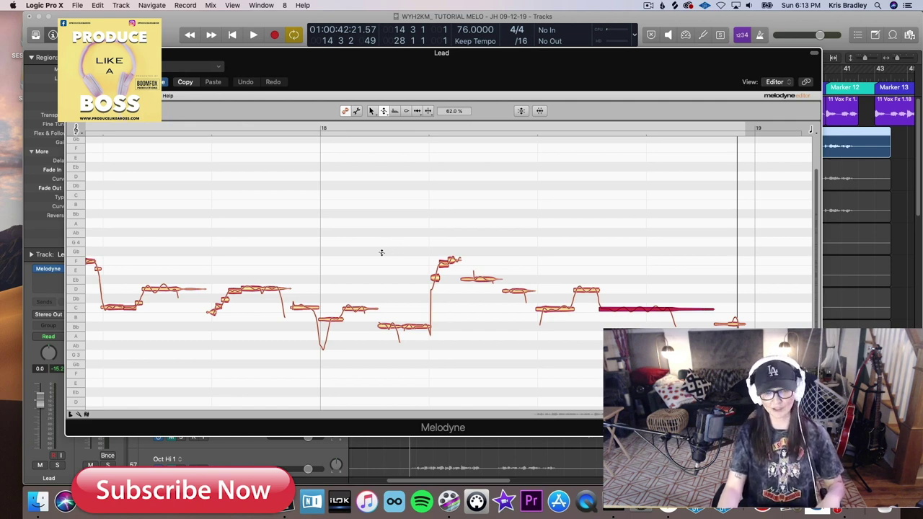
# - Split the Eb4 and D4 notes after the peak in bar 18 with the Note Separation Tool
pyautogui.rightClick(381, 252)
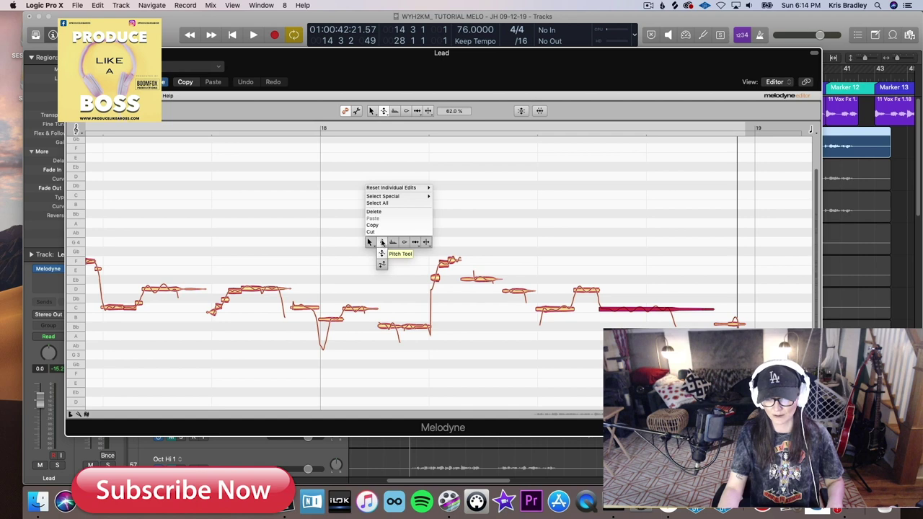
pyautogui.click(426, 242)
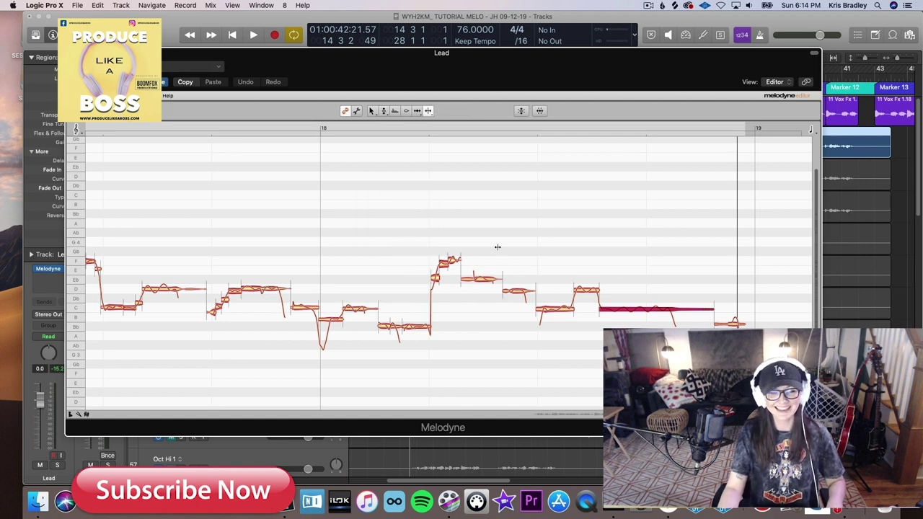
pyautogui.rightClick(396, 215)
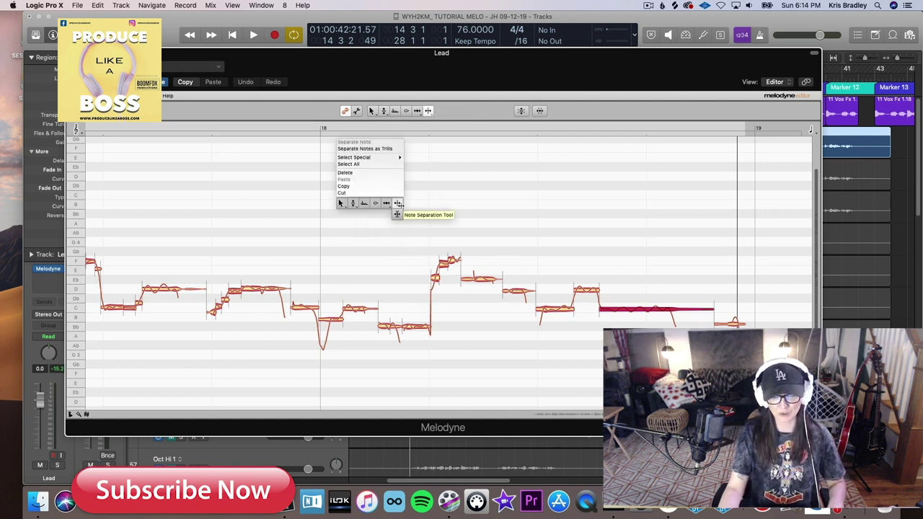
pyautogui.click(396, 214)
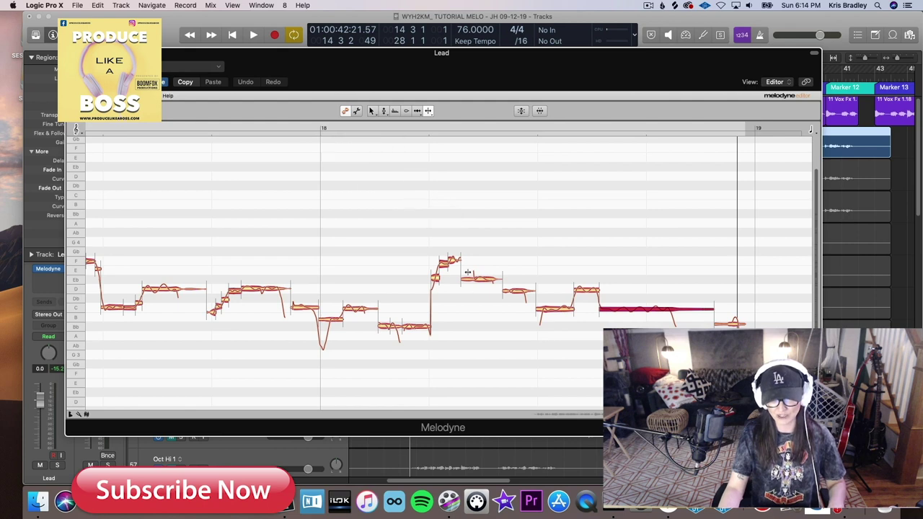
pyautogui.click(472, 277)
pyautogui.click(505, 289)
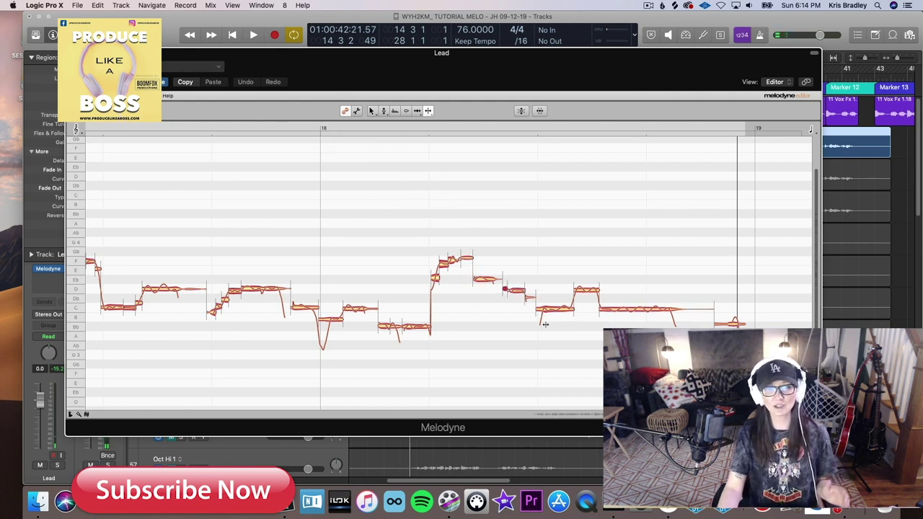
# - Look back over the separated notes of the lead vocal from bar 18 to bar 15
pyautogui.hscroll(-5, 545, 325)
pyautogui.hscroll(-2, 548, 320)
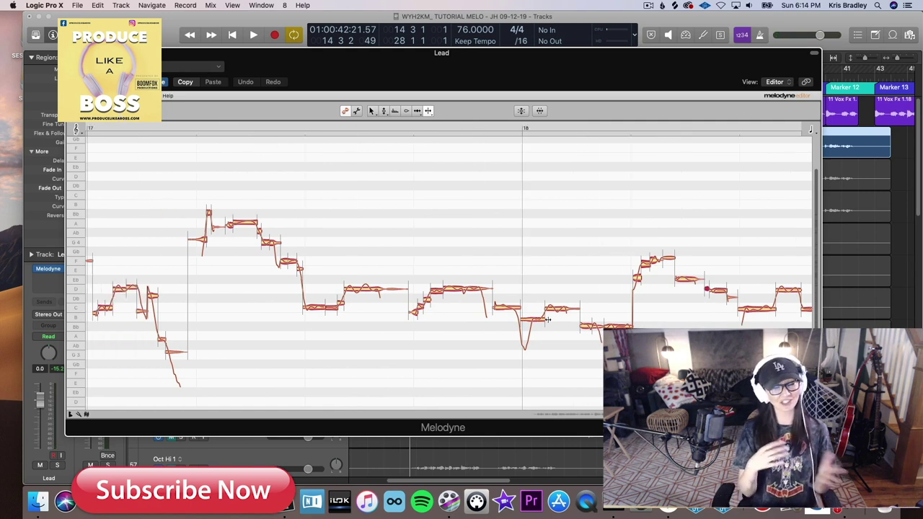
pyautogui.hscroll(-3, 542, 308)
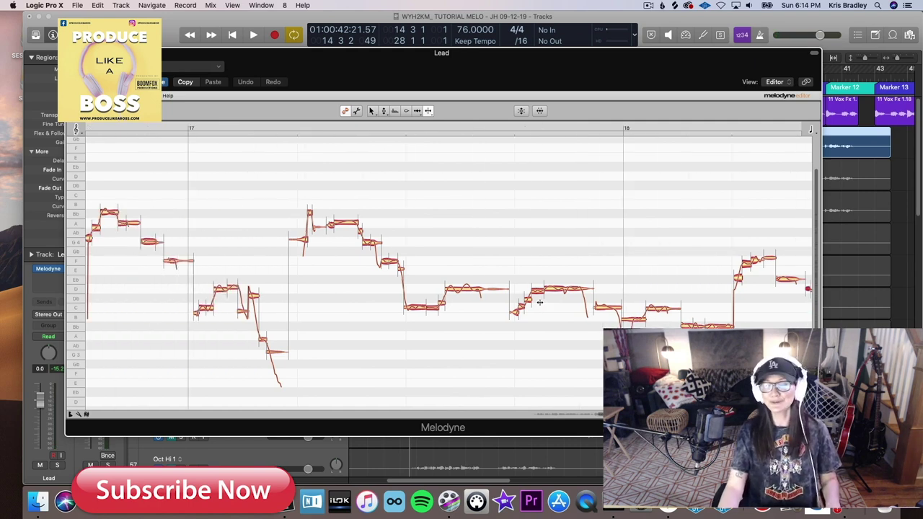
pyautogui.hscroll(-15, 537, 298)
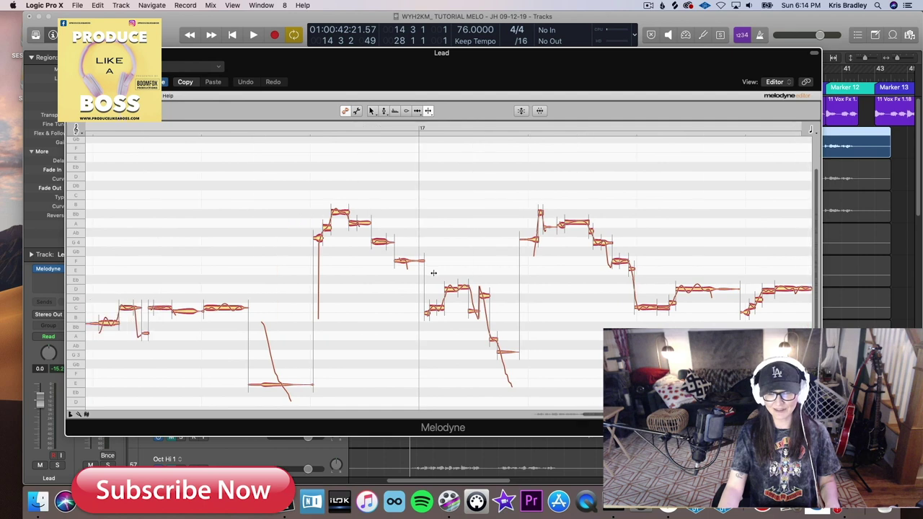
pyautogui.hscroll(-8, 393, 249)
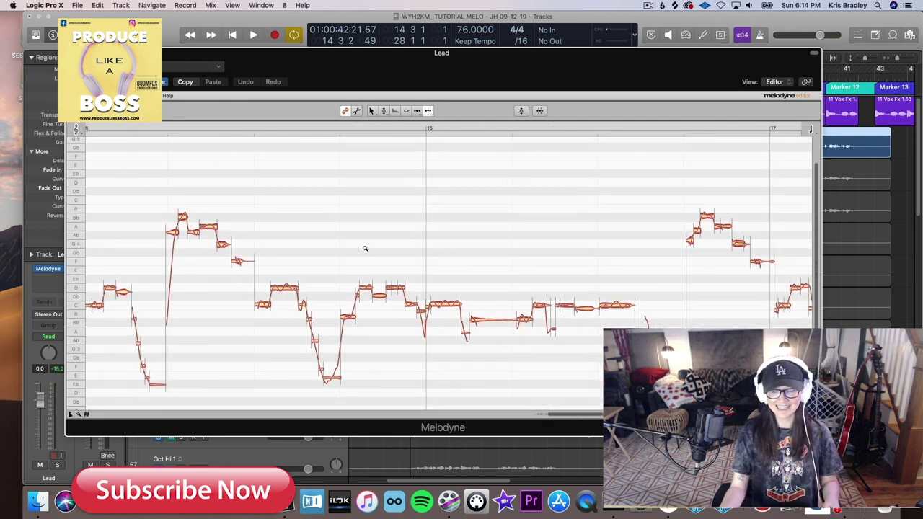